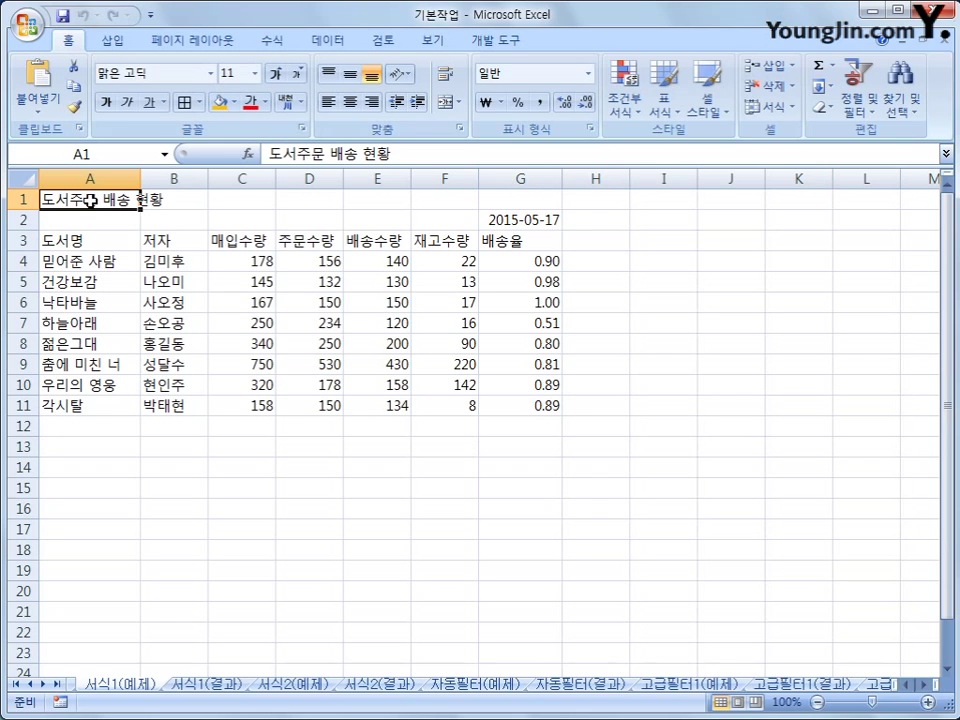
Step: Merge cells A1:G1 and set both the horizontal and vertical text alignment to center (가운데)
{"action": "left_click_drag", "start_coordinate": [90, 200], "coordinate": [514, 199]}
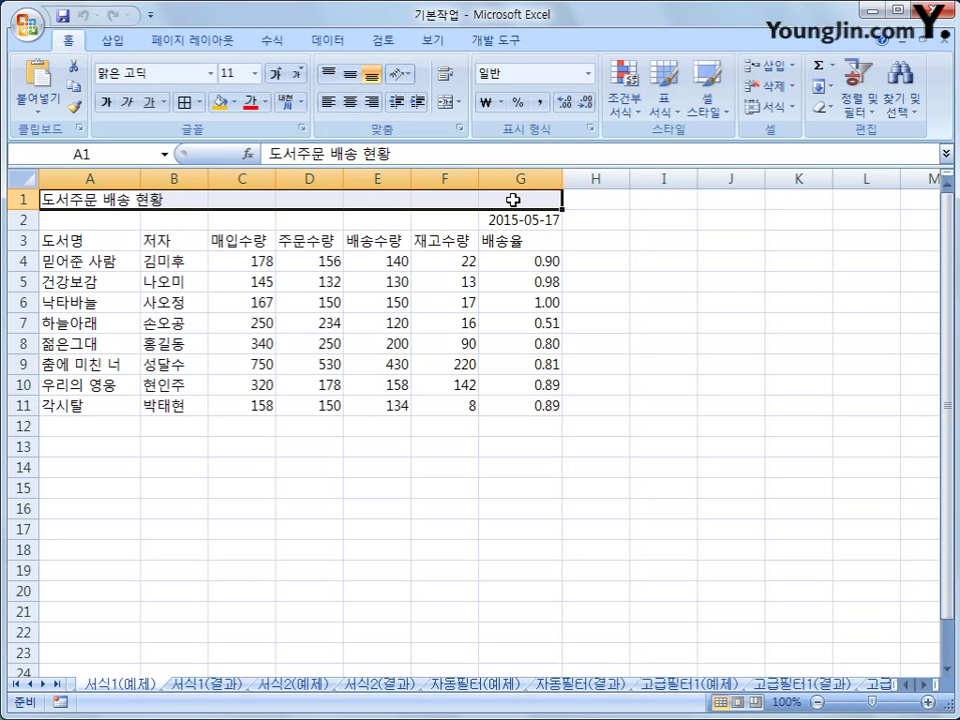
{"action": "right_click", "coordinate": [466, 196]}
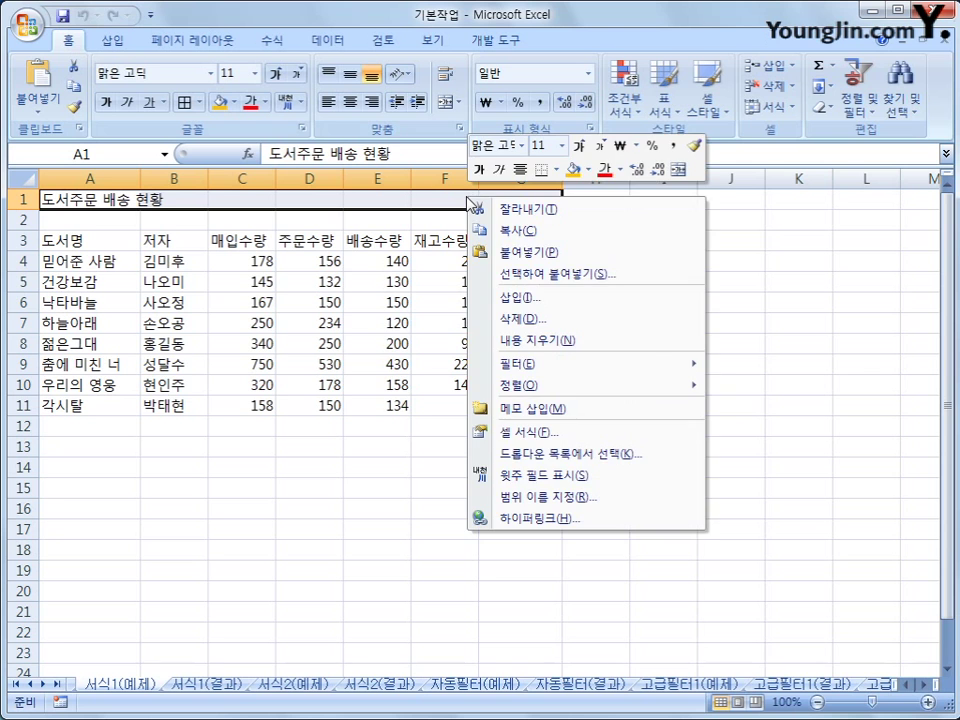
{"action": "left_click", "coordinate": [579, 434]}
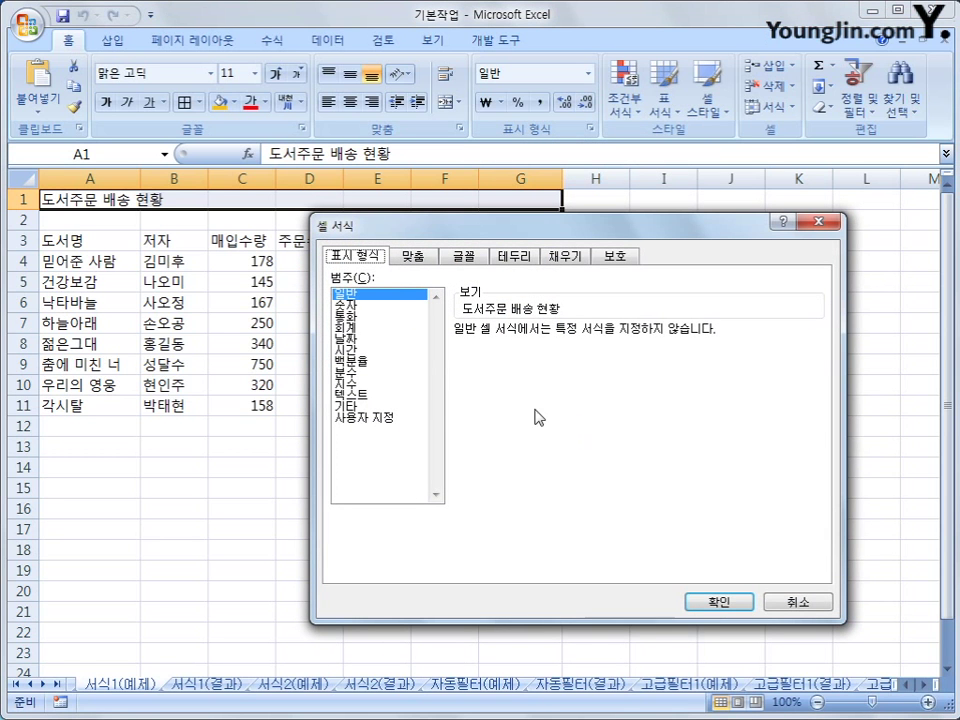
{"action": "left_click", "coordinate": [404, 258]}
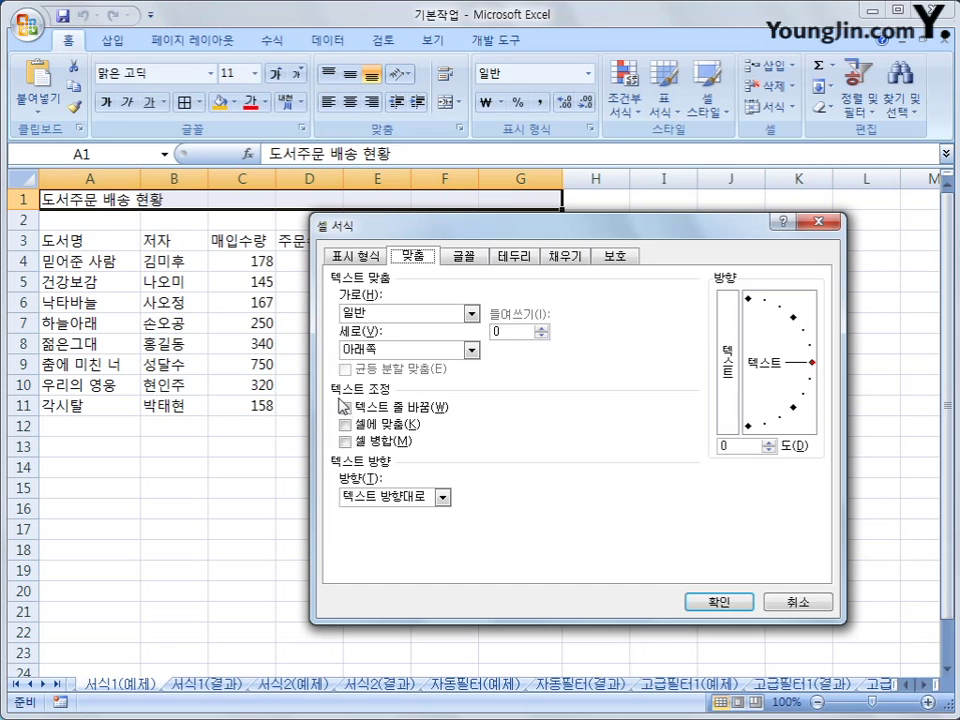
{"action": "left_click", "coordinate": [369, 443]}
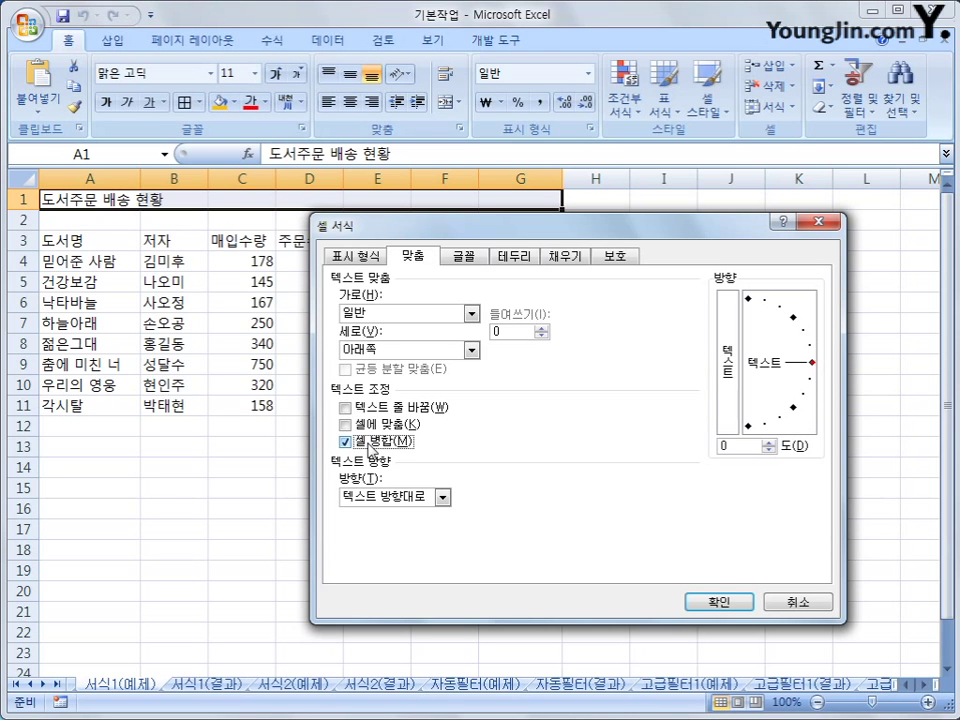
{"action": "left_click", "coordinate": [382, 314]}
{"action": "left_click", "coordinate": [382, 352]}
{"action": "left_click", "coordinate": [400, 349]}
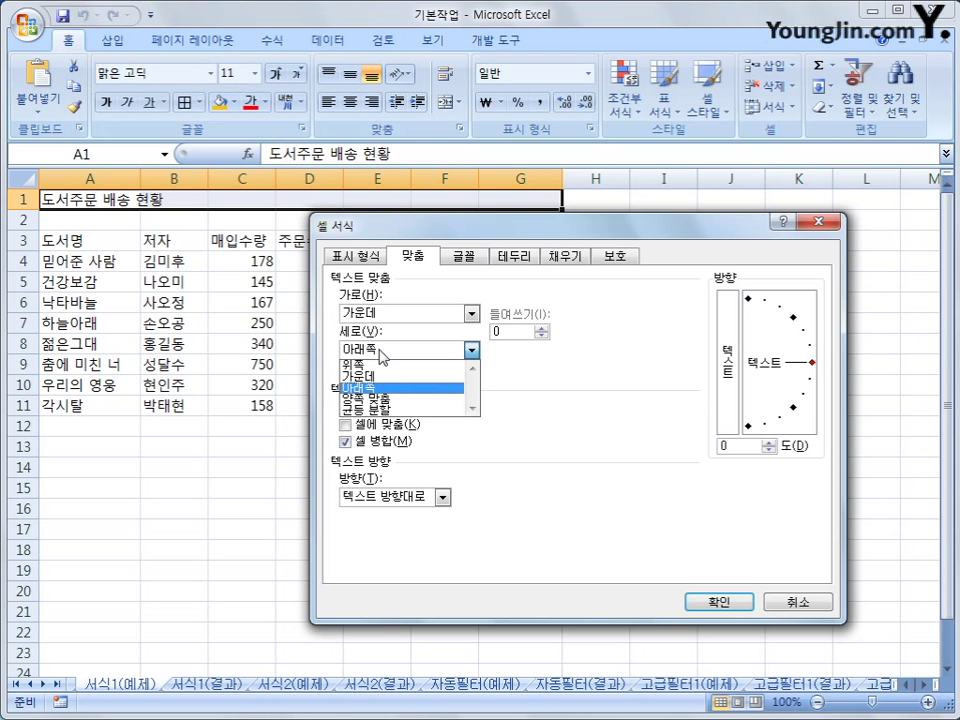
{"action": "left_click", "coordinate": [379, 376]}
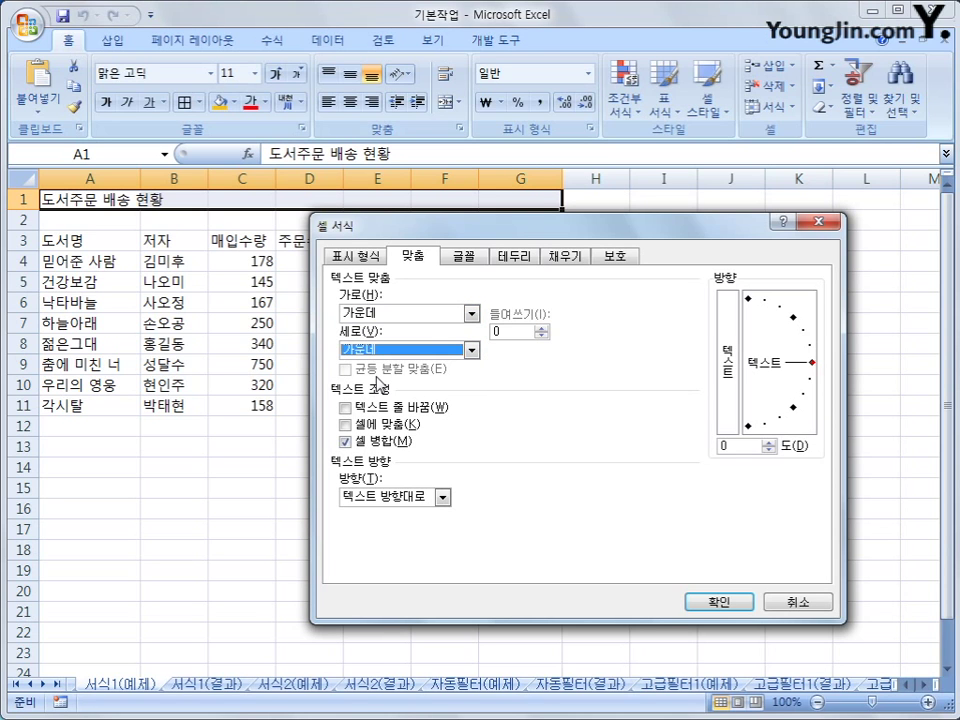
Step: Format the merged title in font 궁서체, size 16, style 굵은 기울임꼴, and apply the cell formatting
{"action": "left_click", "coordinate": [463, 262]}
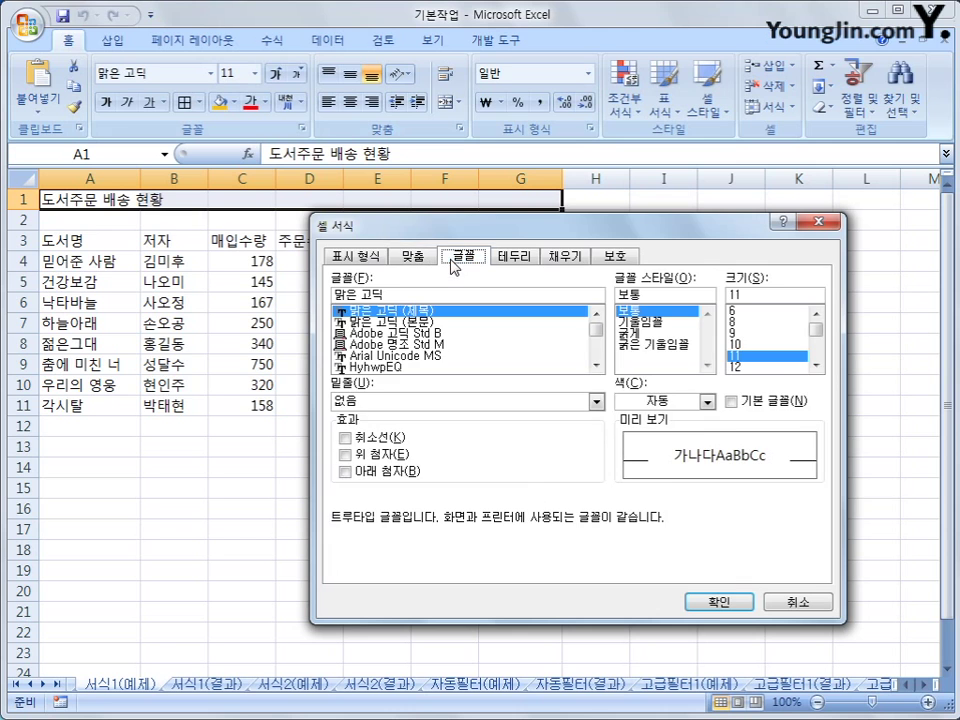
{"action": "left_click", "coordinate": [394, 295]}
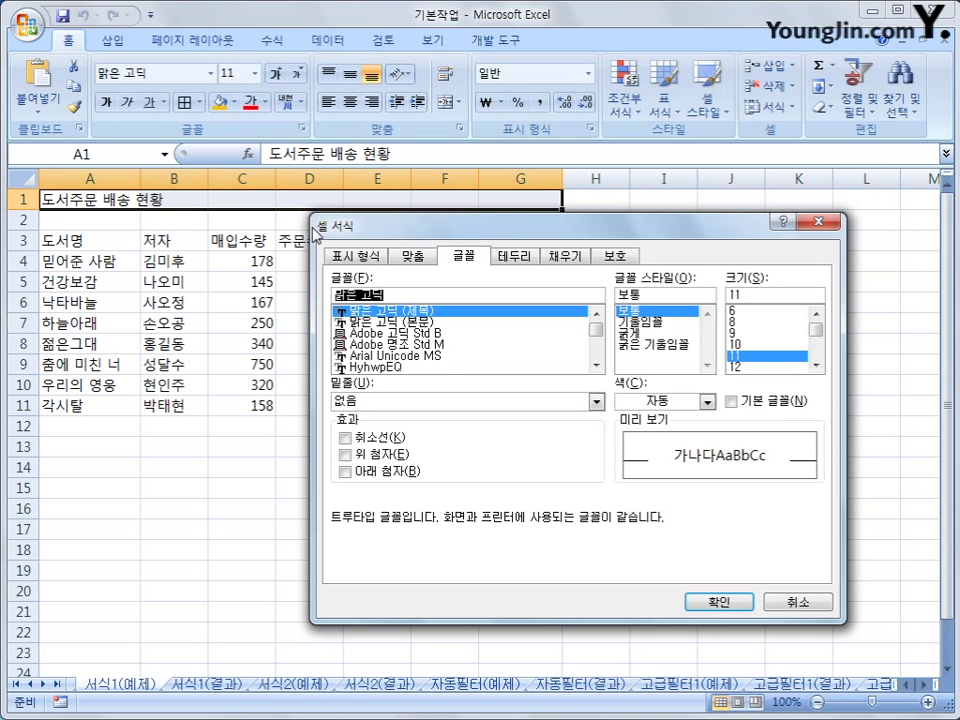
{"action": "type", "text": "궁체서"}
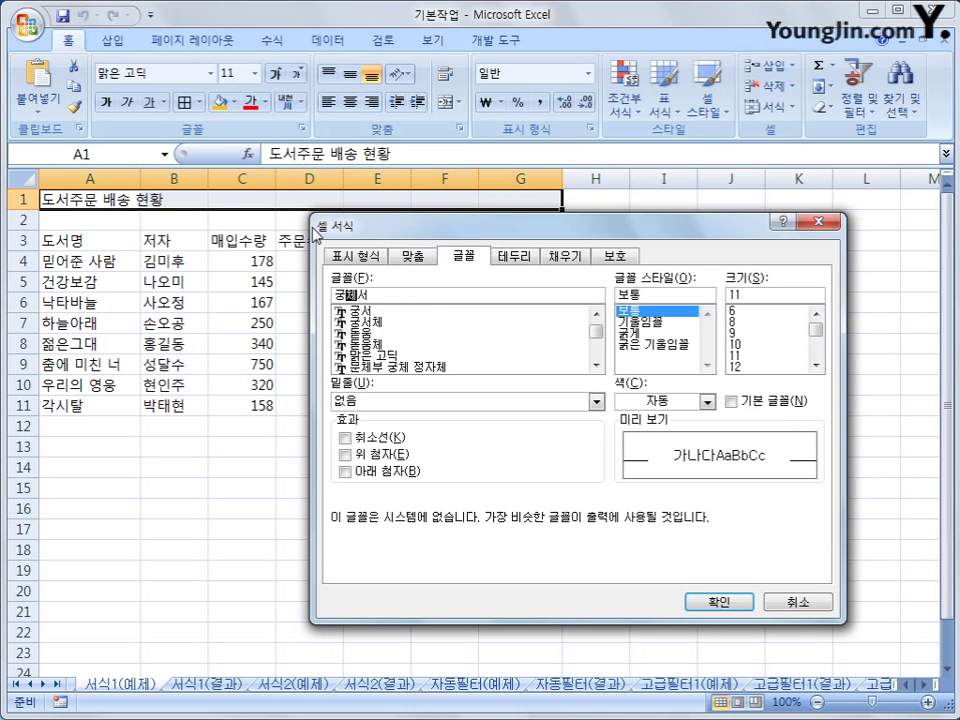
{"action": "left_click", "coordinate": [375, 324]}
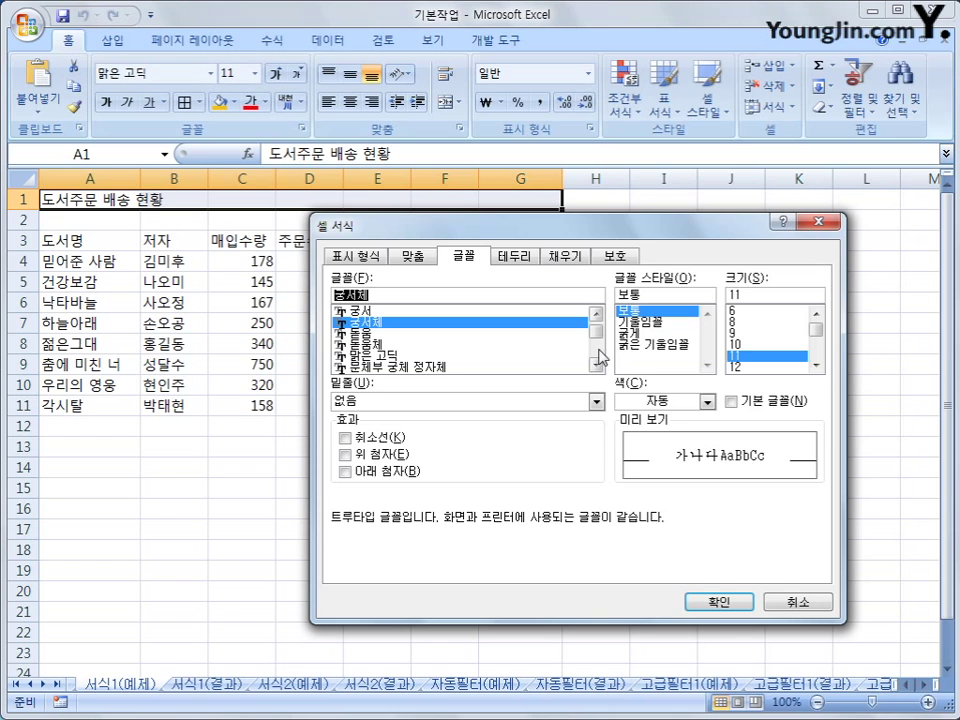
{"action": "left_click", "coordinate": [815, 366]}
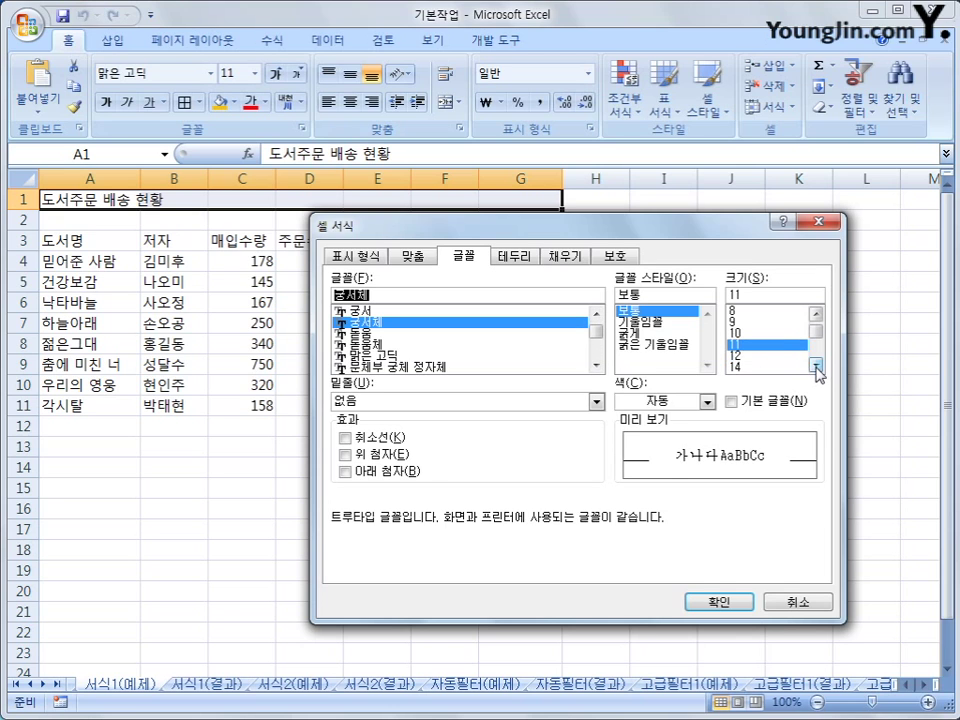
{"action": "left_click", "coordinate": [815, 366]}
{"action": "left_click", "coordinate": [815, 366]}
{"action": "left_click", "coordinate": [790, 355]}
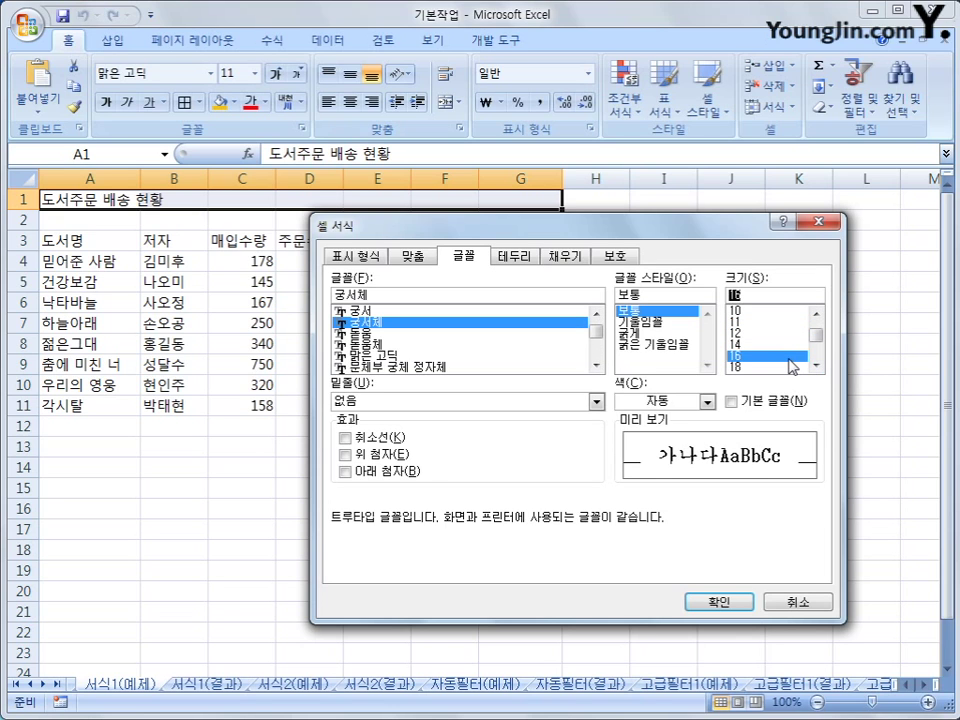
{"action": "left_click", "coordinate": [660, 345]}
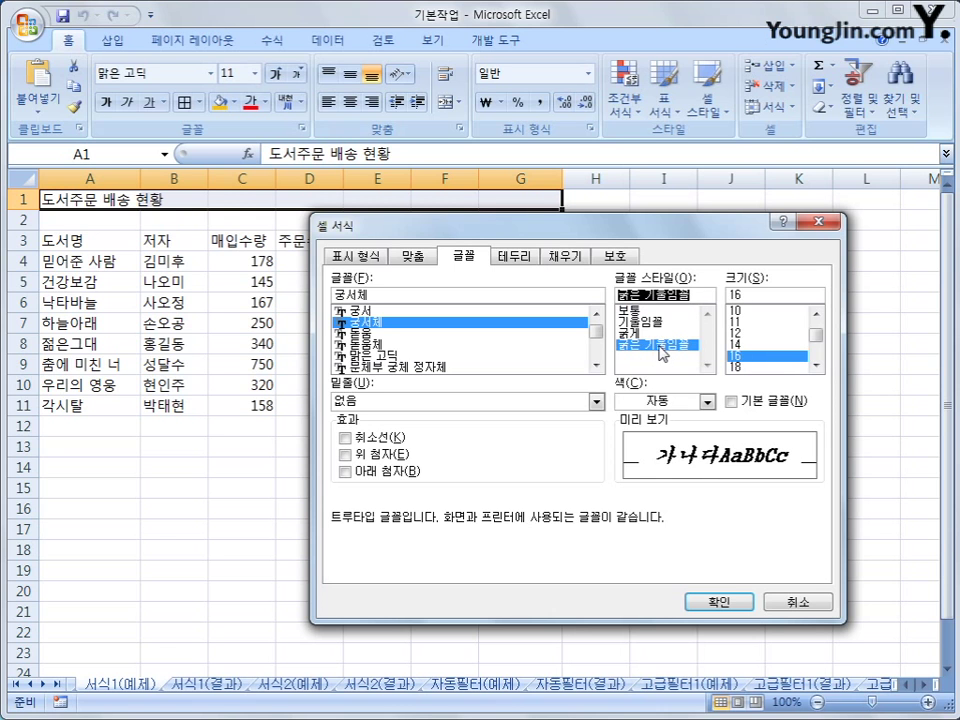
{"action": "left_click", "coordinate": [718, 601]}
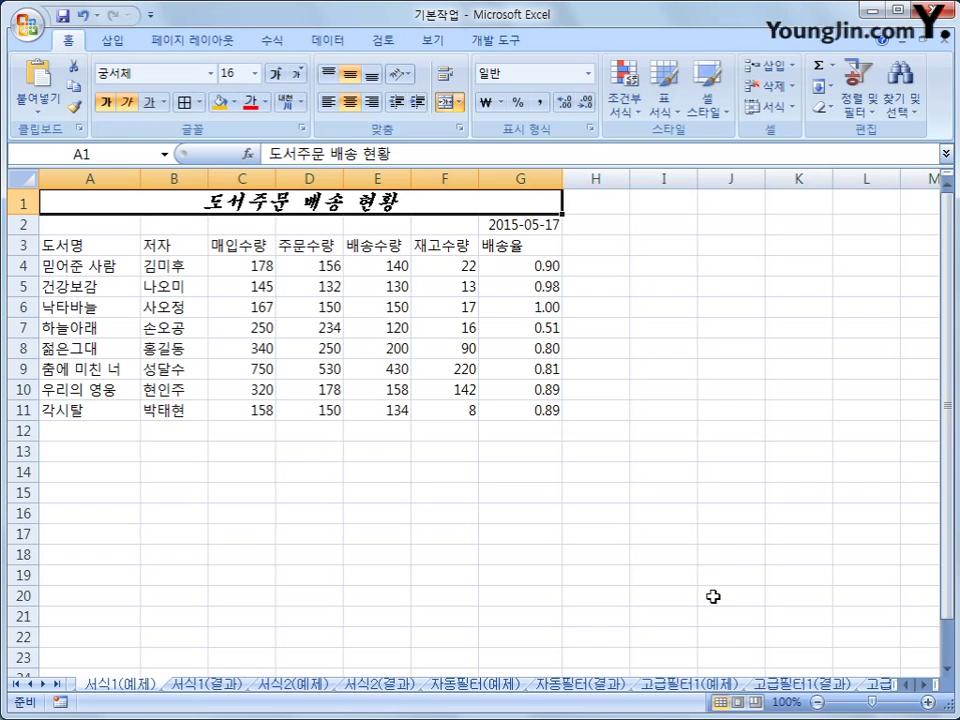
Step: Start a custom number format for the date in G2, replacing the hyphen after yyyy with the Hanja 年 and a space
{"action": "left_click", "coordinate": [542, 224]}
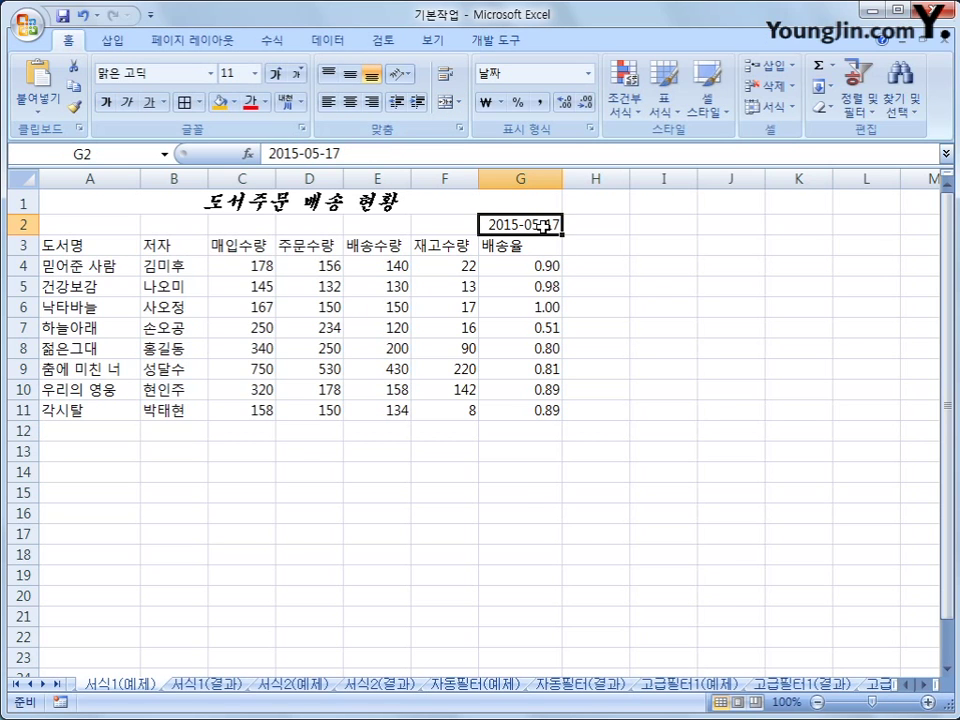
{"action": "right_click", "coordinate": [542, 224]}
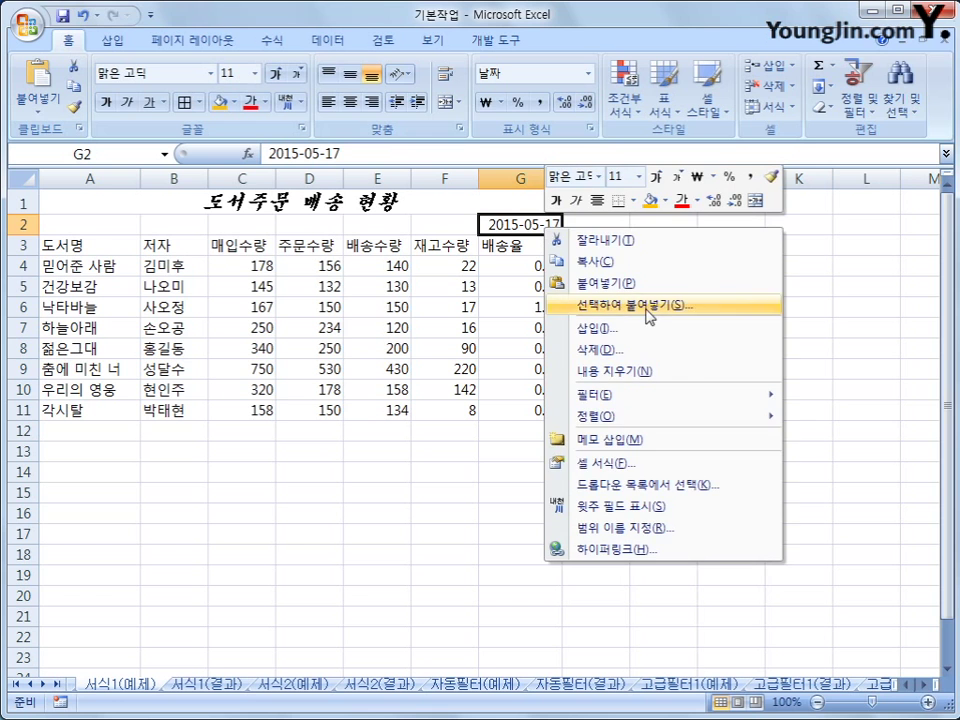
{"action": "left_click", "coordinate": [672, 466]}
{"action": "left_click_drag", "start_coordinate": [440, 262], "coordinate": [285, 222]}
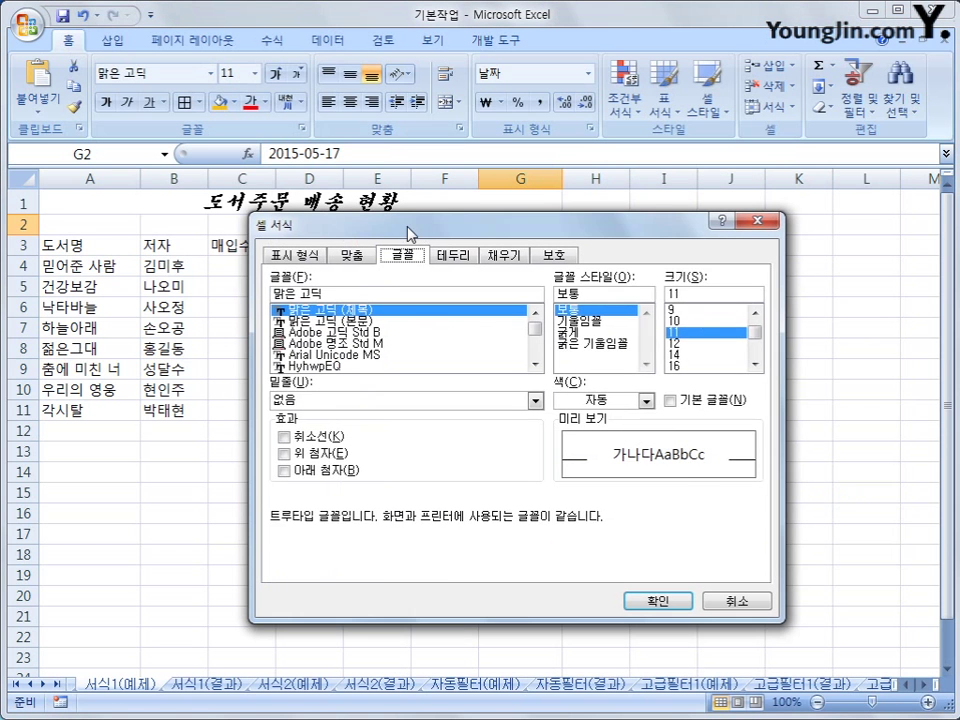
{"action": "left_click", "coordinate": [300, 256]}
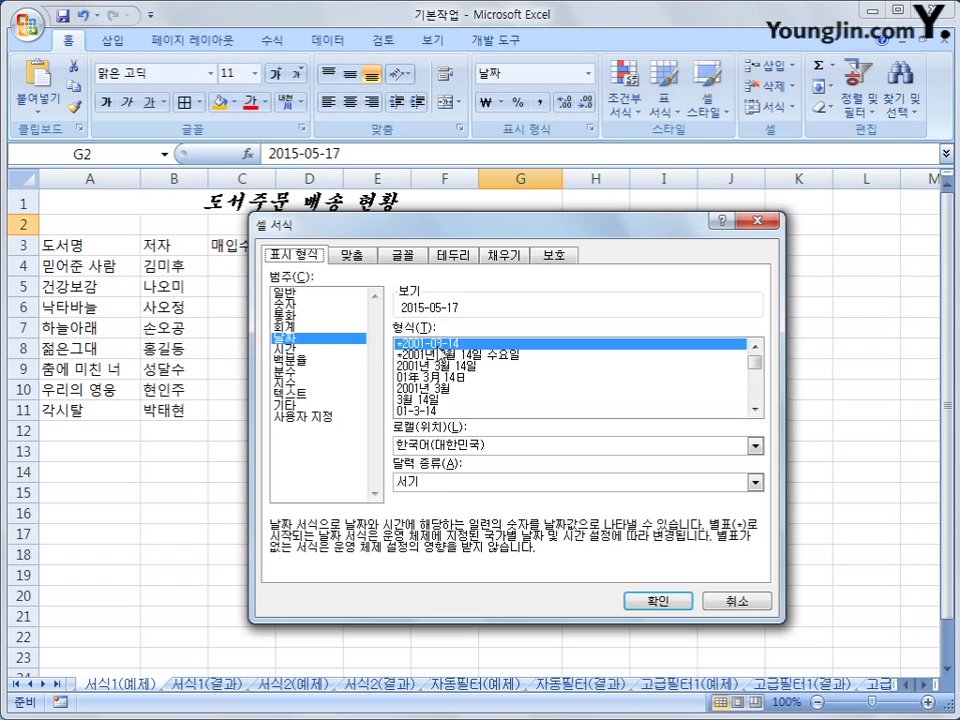
{"action": "left_click", "coordinate": [334, 418]}
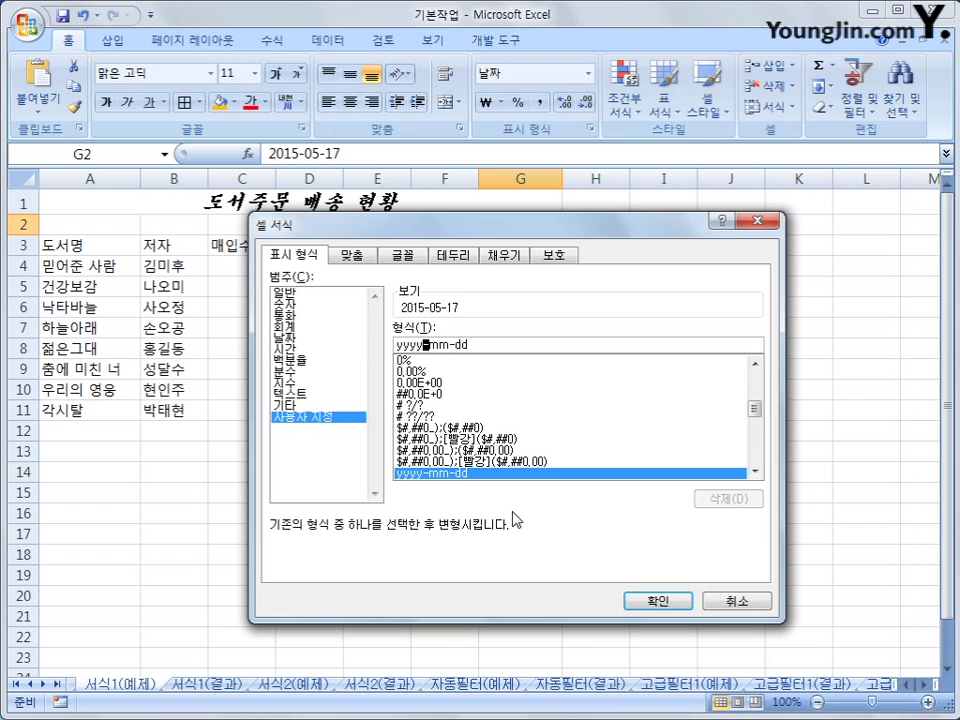
{"action": "type", "text": "년"}
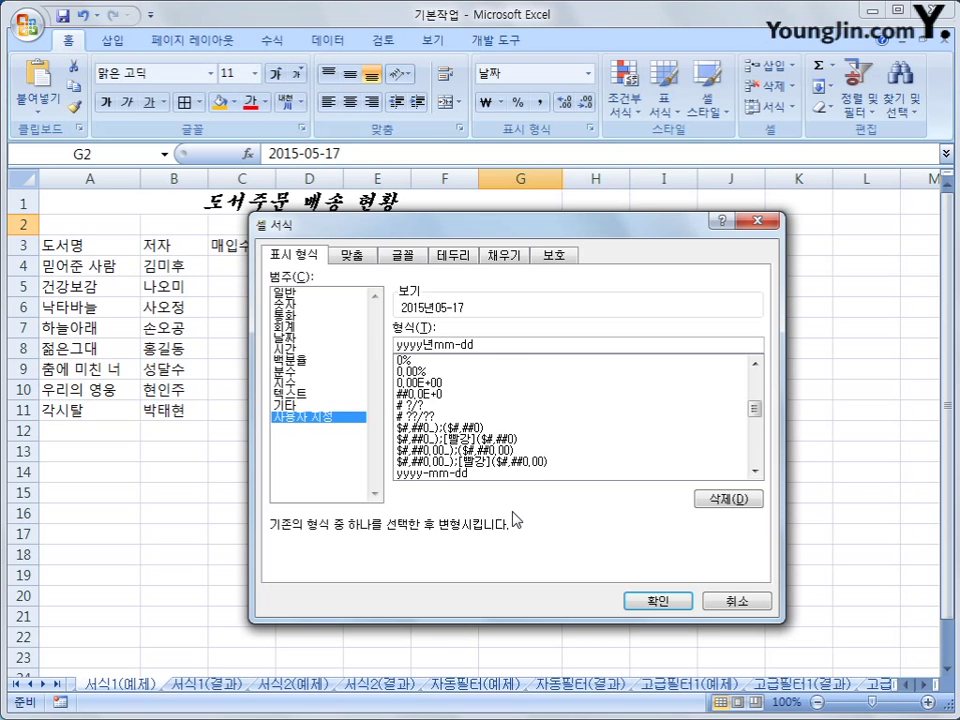
{"action": "key", "text": "Hangul_Hanja"}
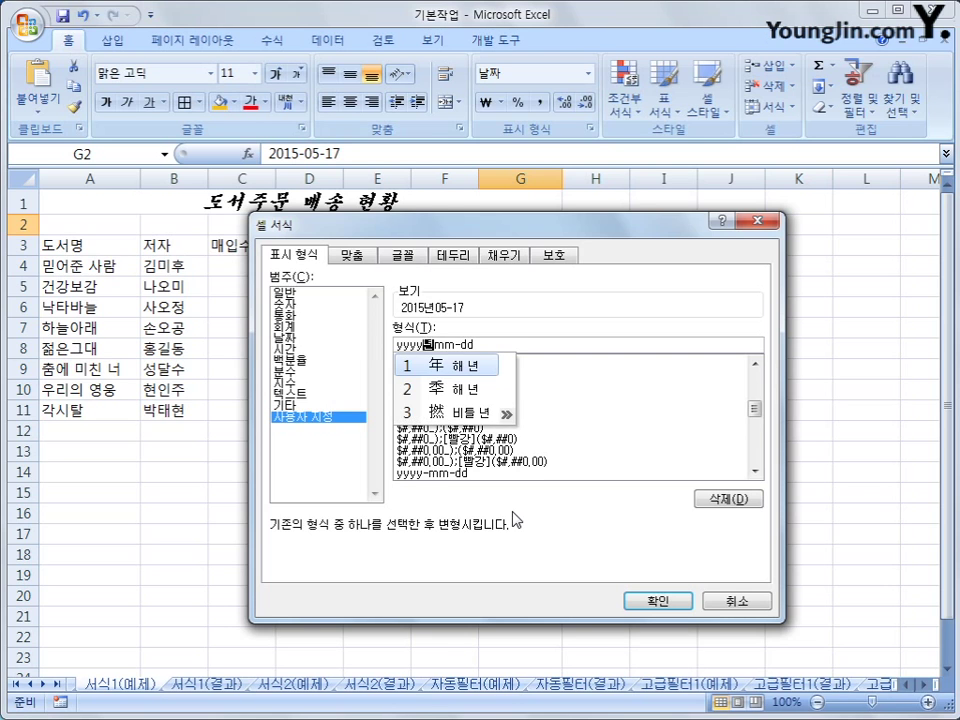
{"action": "left_click", "coordinate": [473, 373]}
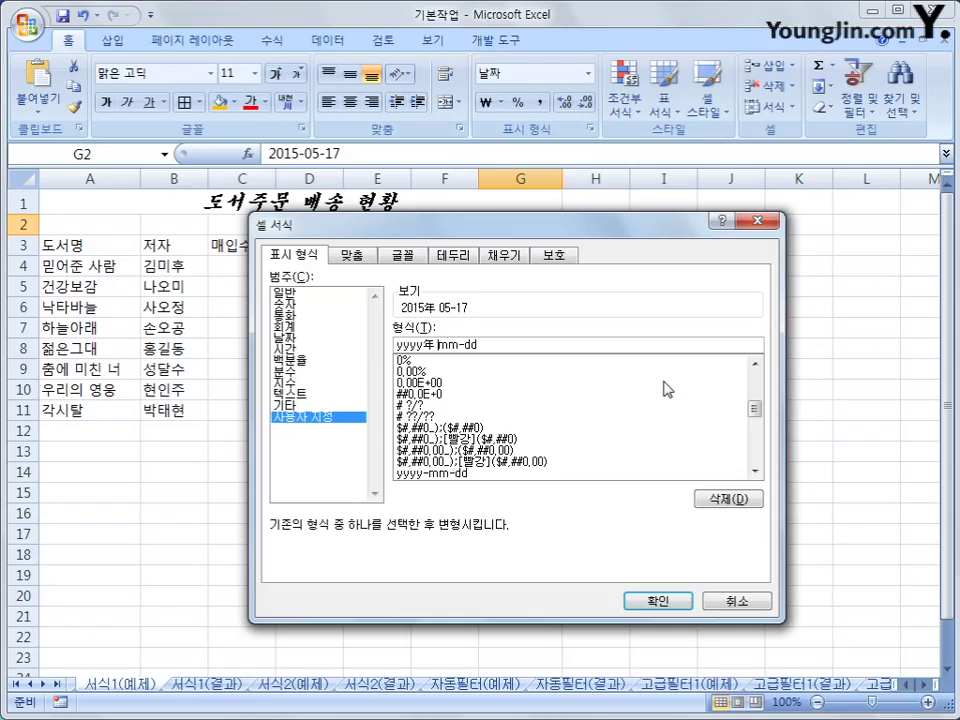
Step: Complete G2's custom date format as yyyy年 m月 d日, using Hanja for month and day, and apply it
{"action": "key", "text": "Delete"}
{"action": "type", "text": "월"}
{"action": "key", "text": "Hangul_Hanja"}
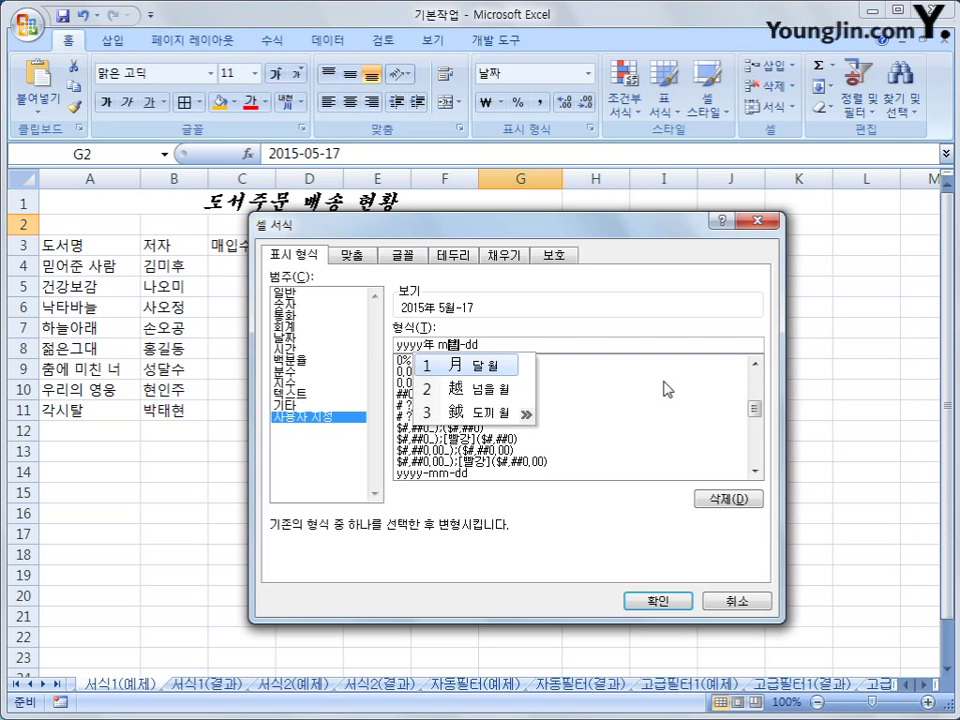
{"action": "left_click", "coordinate": [492, 366]}
{"action": "key", "text": "Delete"}
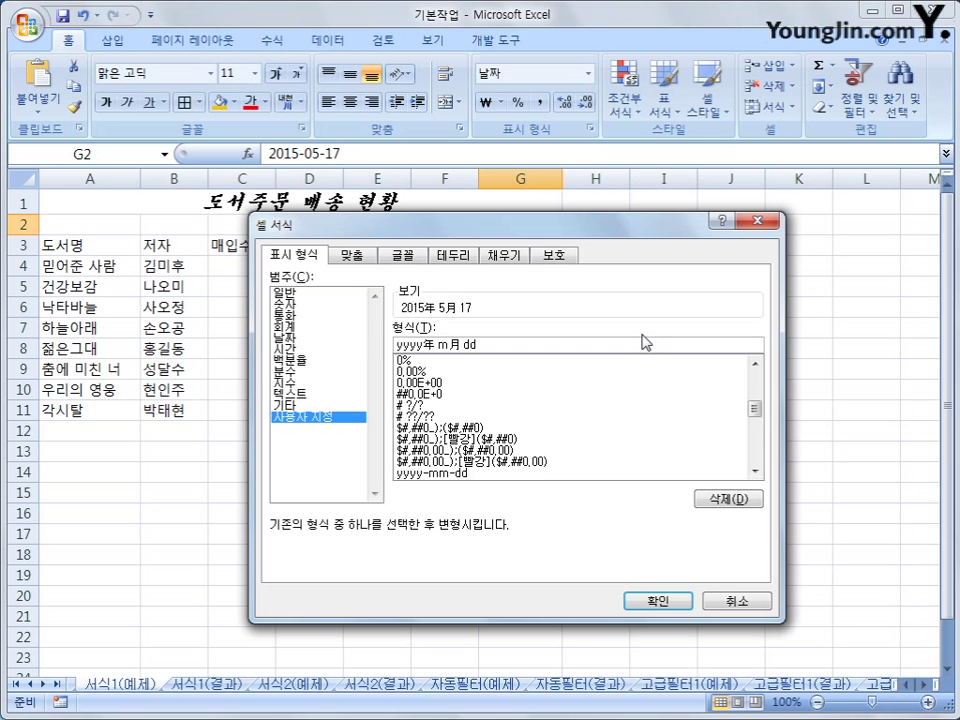
{"action": "key", "text": "Delete"}
{"action": "type", "text": "일"}
{"action": "key", "text": "Hangul_Hanja"}
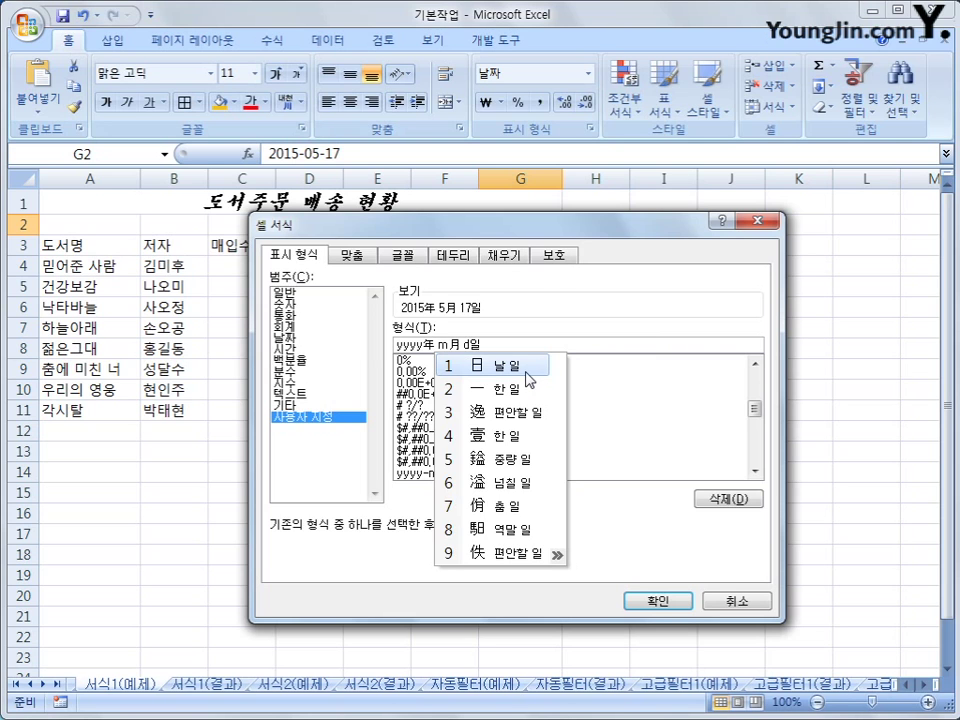
{"action": "left_click", "coordinate": [527, 372]}
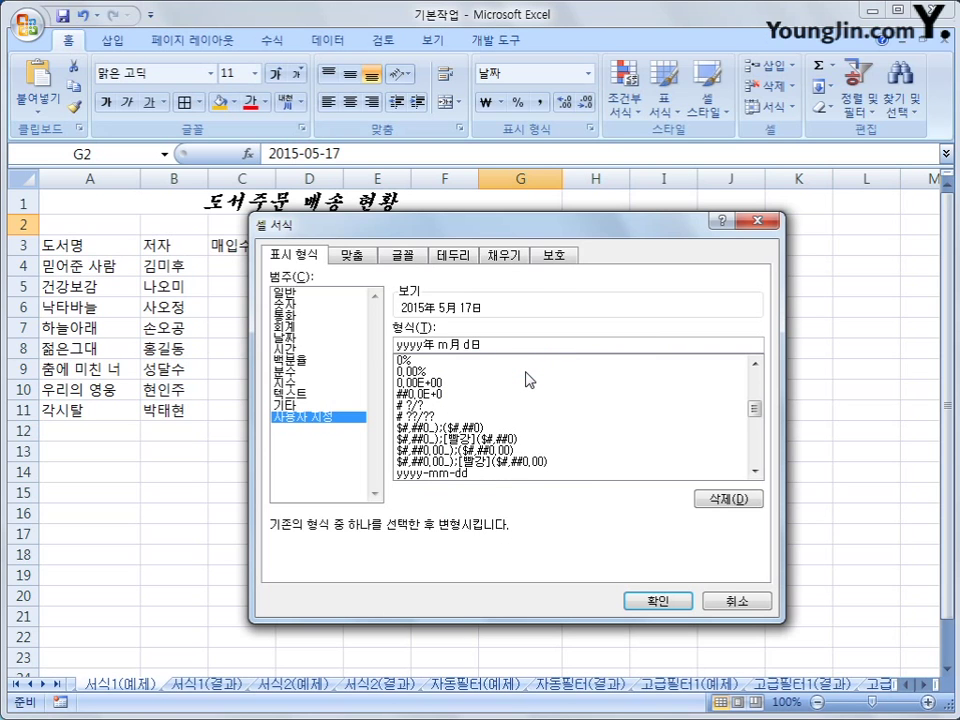
{"action": "left_click", "coordinate": [650, 598]}
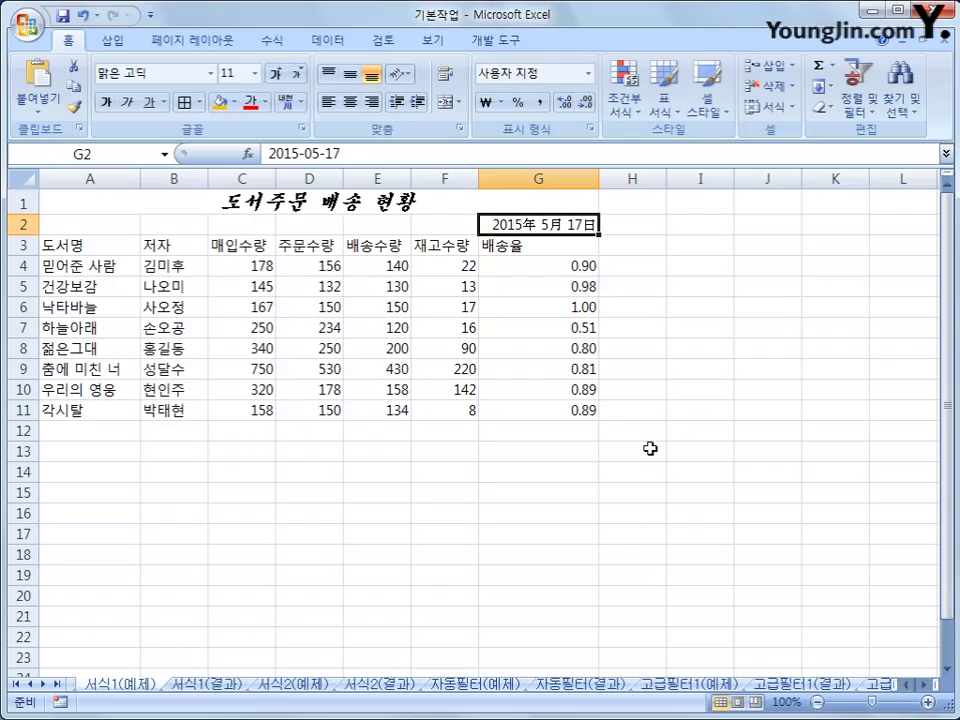
Step: Define the range name 저자 for cells B4:B11
{"action": "left_click_drag", "start_coordinate": [184, 266], "coordinate": [185, 409]}
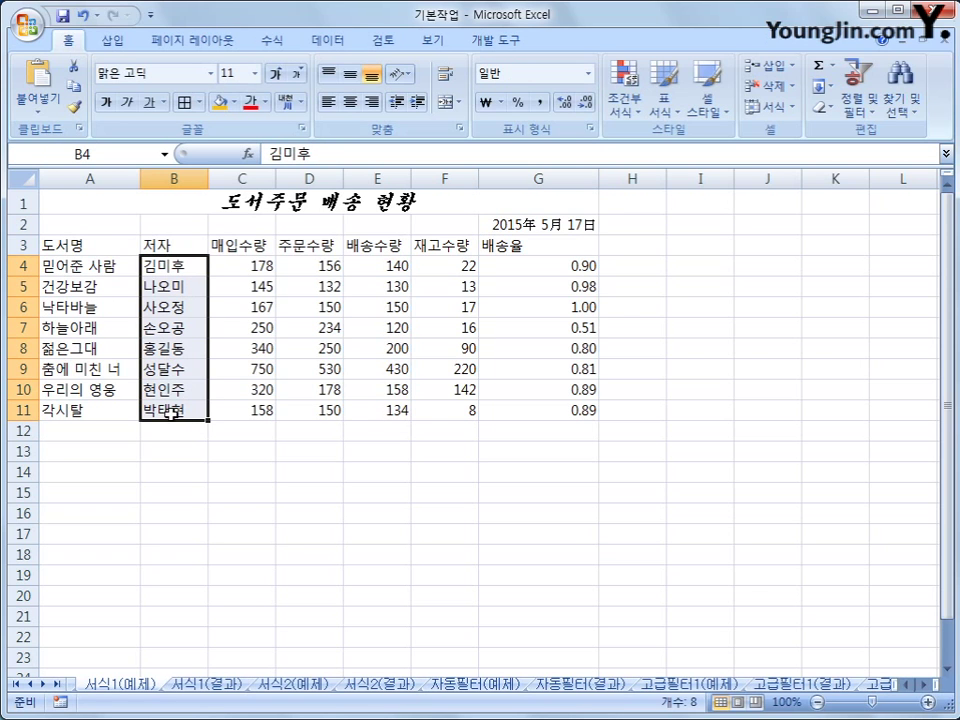
{"action": "left_click", "coordinate": [101, 156]}
{"action": "type", "text": "저자"}
{"action": "key", "text": "Return"}
Step: Apply the percent style to the delivery rates in G4:G11
{"action": "left_click_drag", "start_coordinate": [540, 268], "coordinate": [555, 408]}
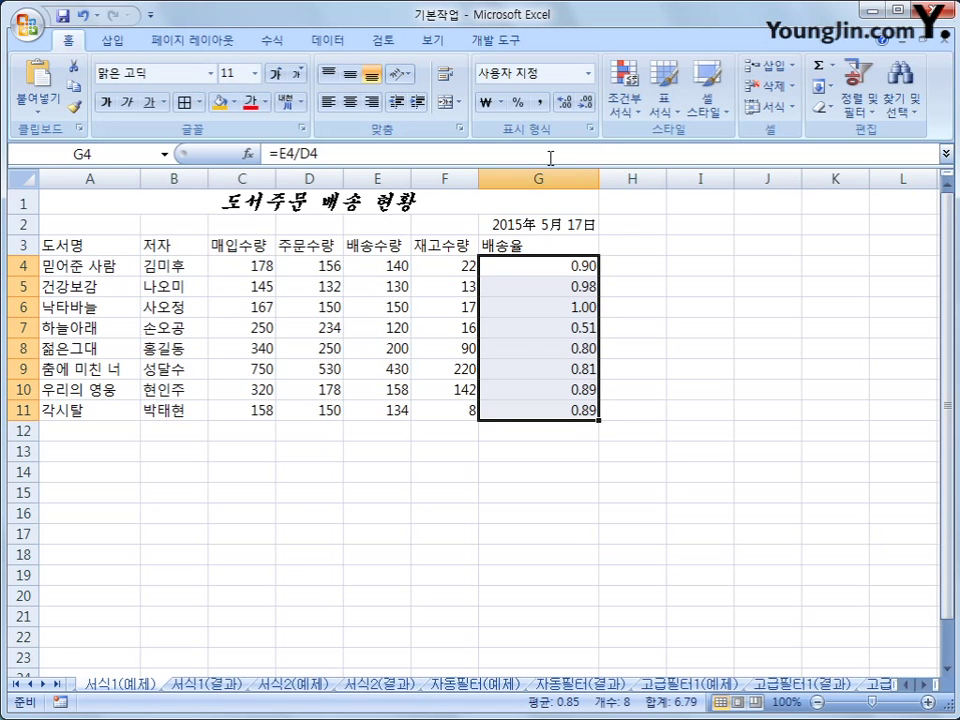
{"action": "left_click", "coordinate": [518, 104]}
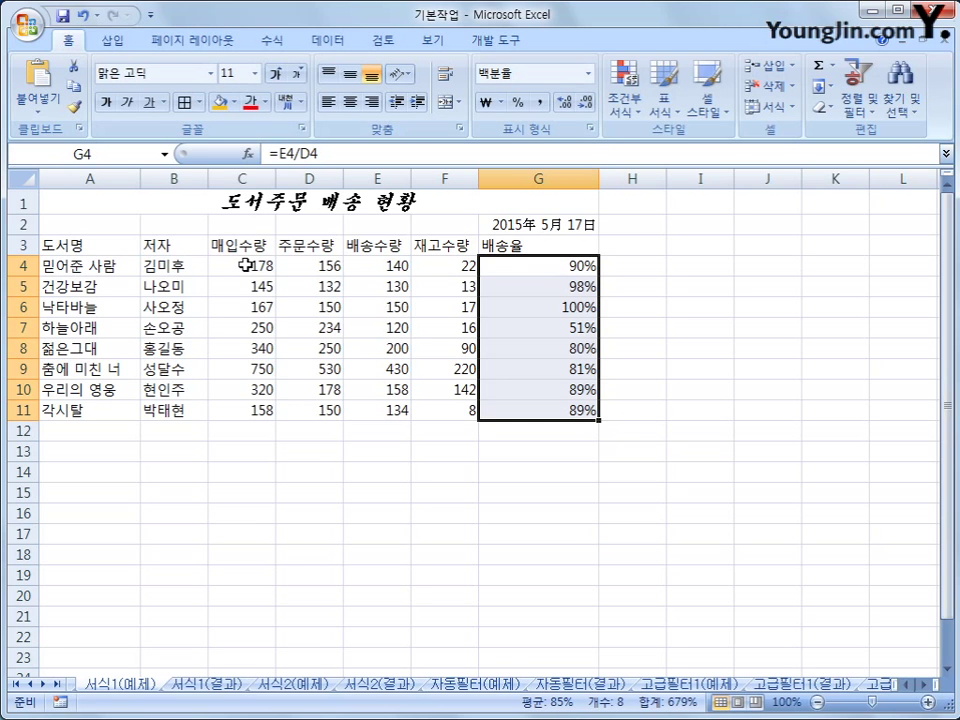
Step: Apply the custom number format #개 to the quantity cells C4:F11
{"action": "left_click_drag", "start_coordinate": [249, 264], "coordinate": [454, 412]}
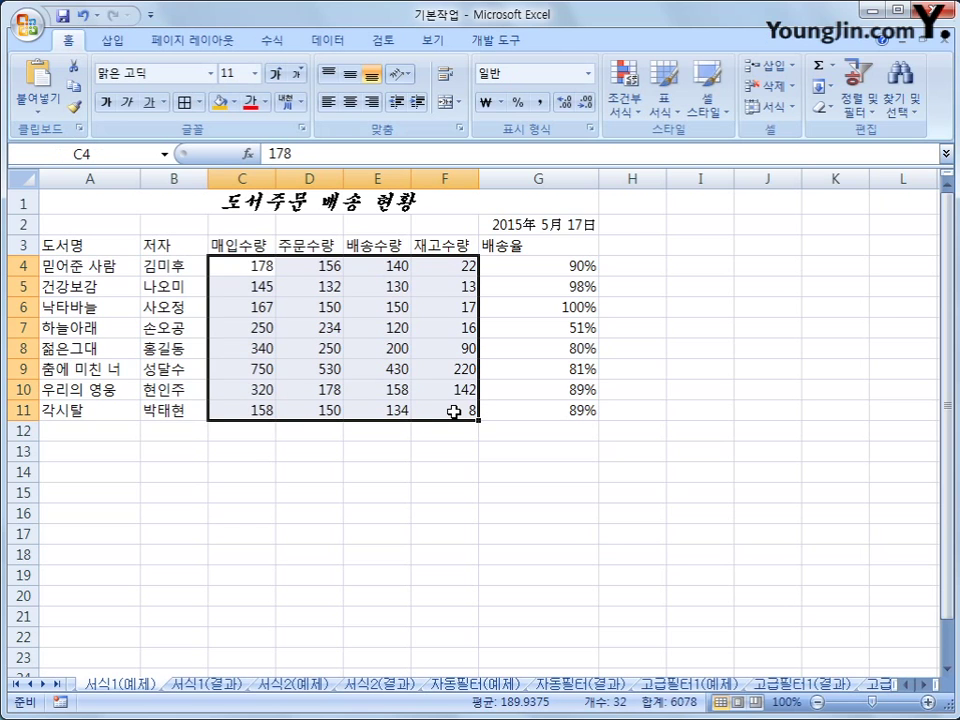
{"action": "right_click", "coordinate": [408, 271]}
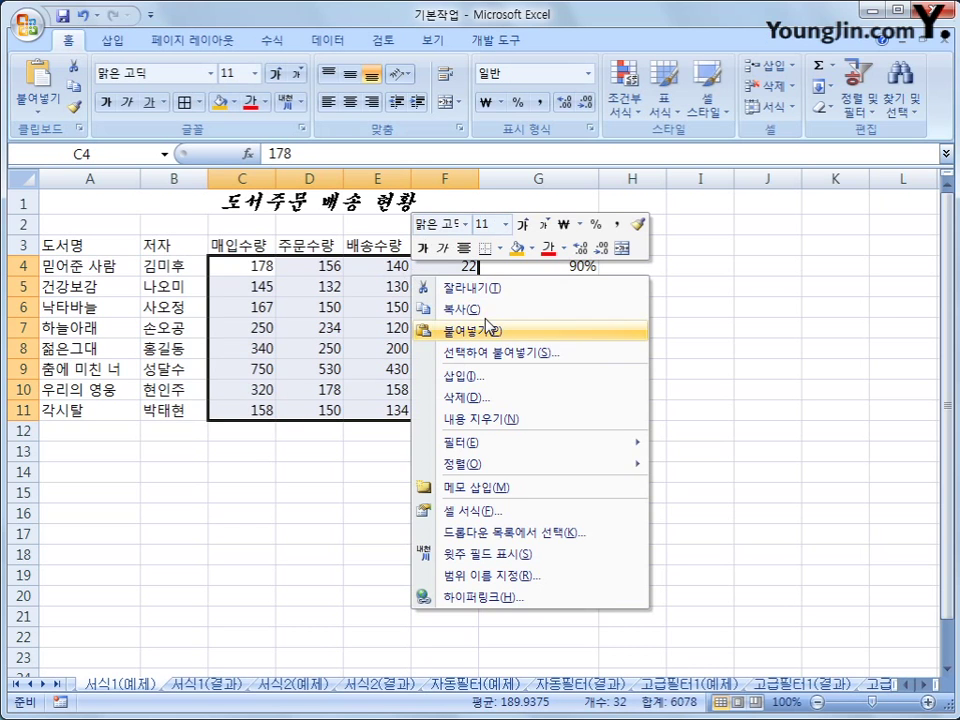
{"action": "left_click", "coordinate": [524, 521]}
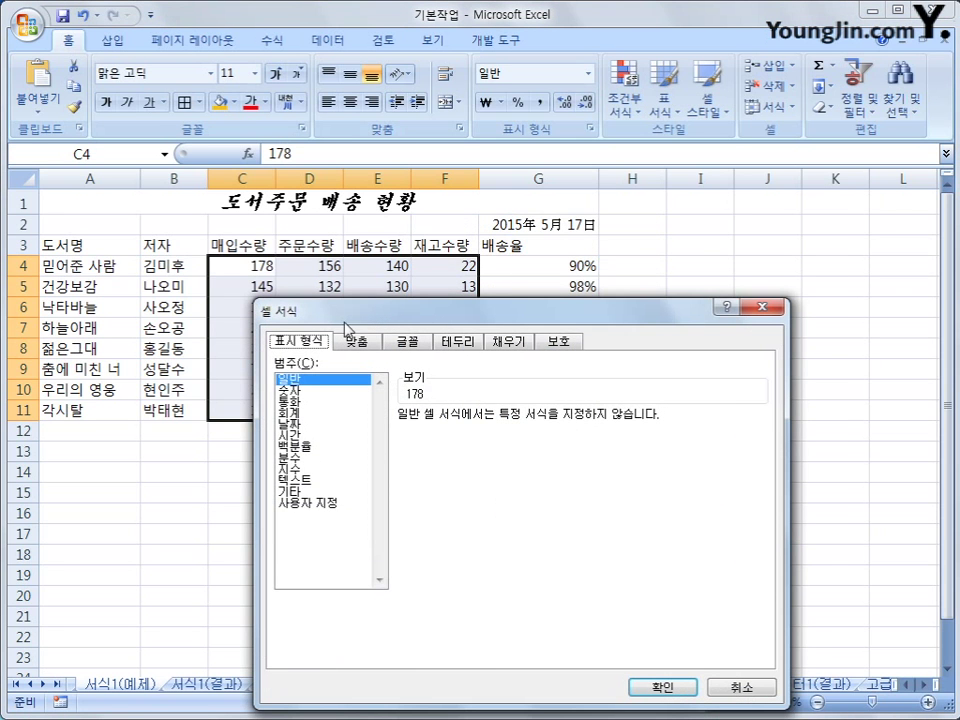
{"action": "left_click_drag", "start_coordinate": [365, 309], "coordinate": [412, 213]}
{"action": "left_click", "coordinate": [366, 405]}
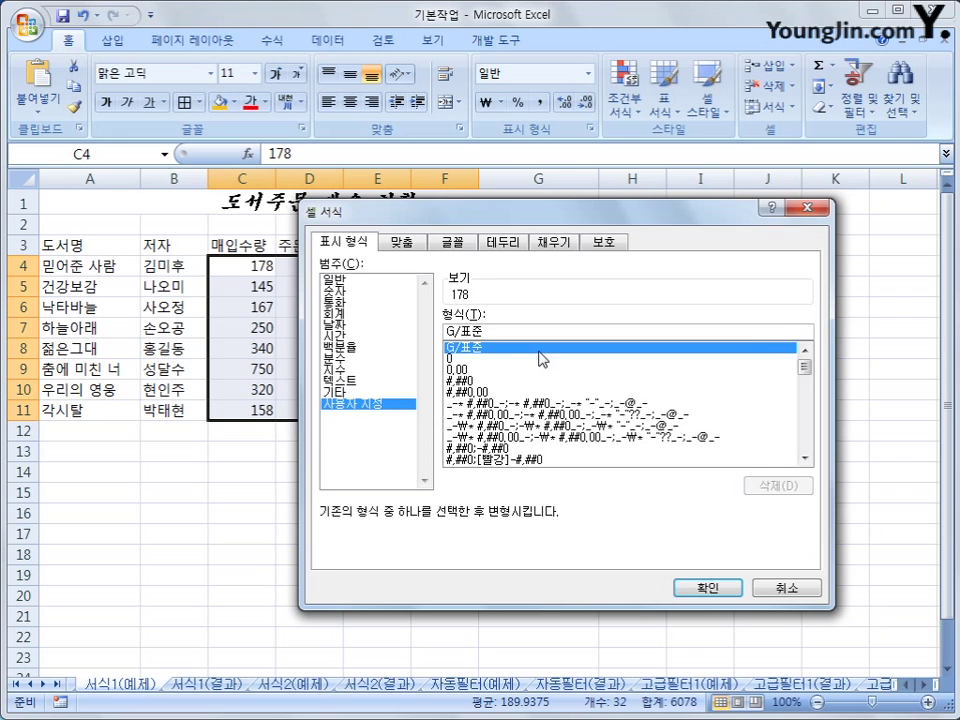
{"action": "key", "text": "BackSpace"}
{"action": "key", "text": "BackSpace"}
{"action": "key", "text": "BackSpace"}
{"action": "key", "text": "BackSpace"}
{"action": "type", "text": "#"}
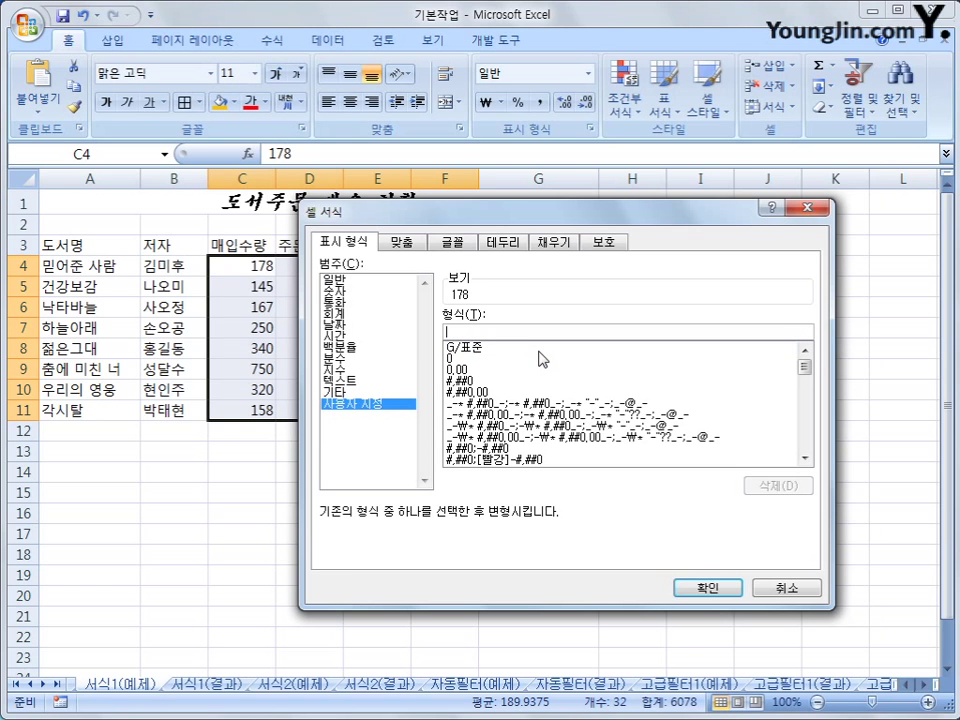
{"action": "type", "text": "개"}
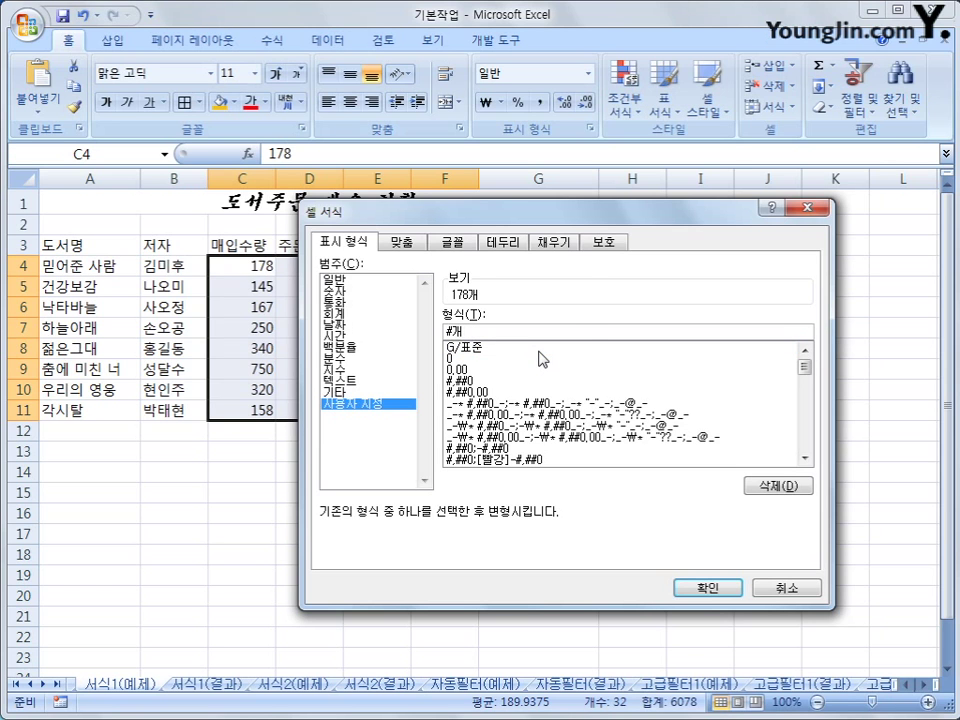
{"action": "key", "text": "Return"}
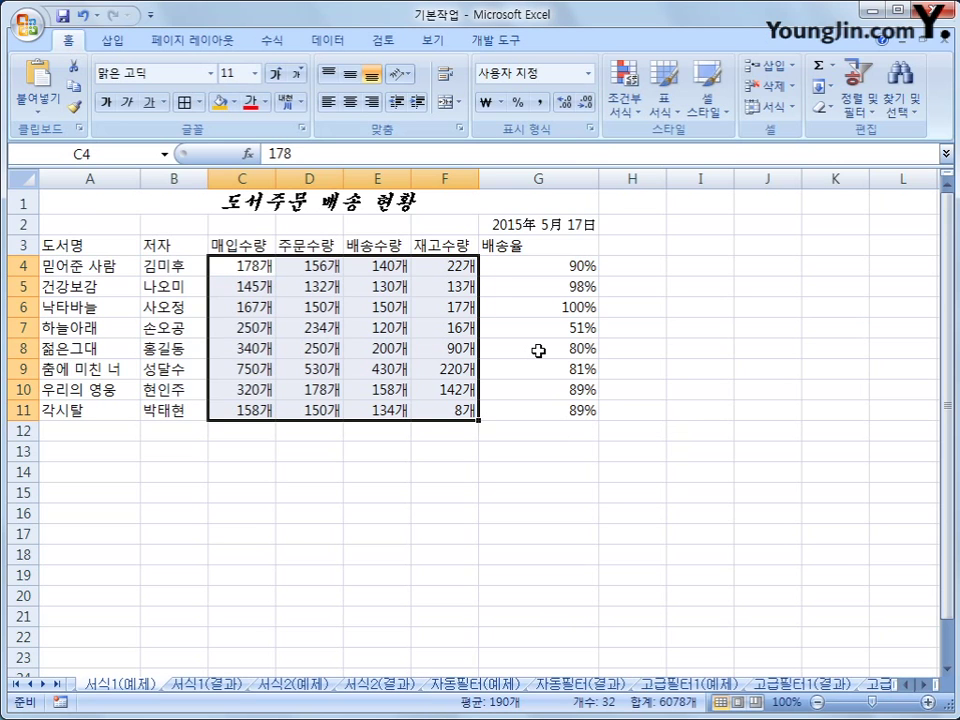
Step: Add all borders to the table range A3:G11
{"action": "left_click_drag", "start_coordinate": [118, 246], "coordinate": [599, 411]}
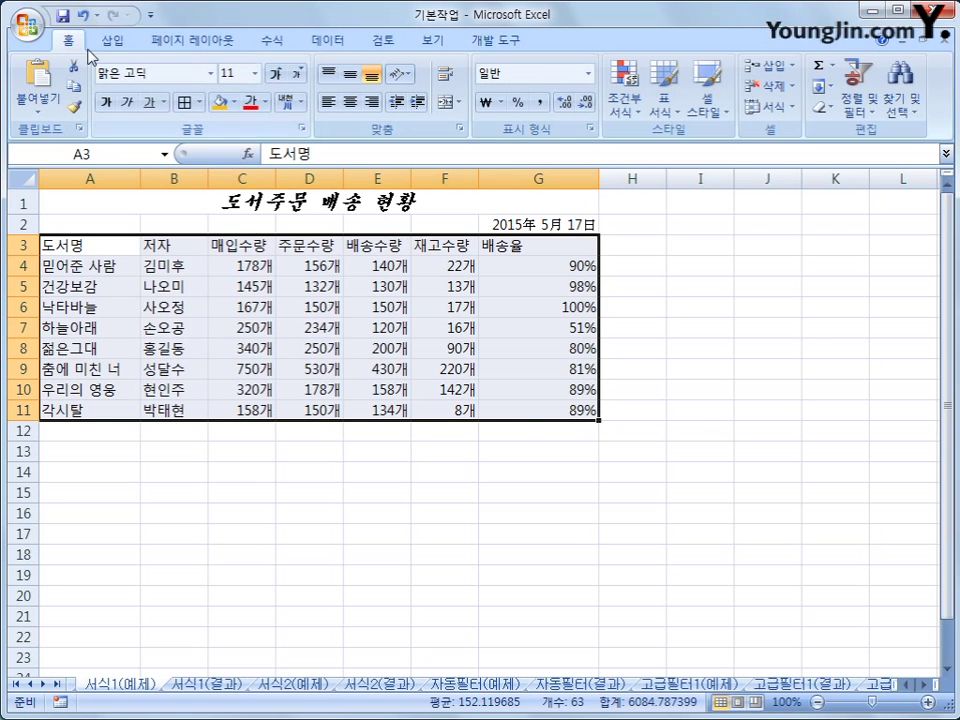
{"action": "left_click", "coordinate": [199, 102]}
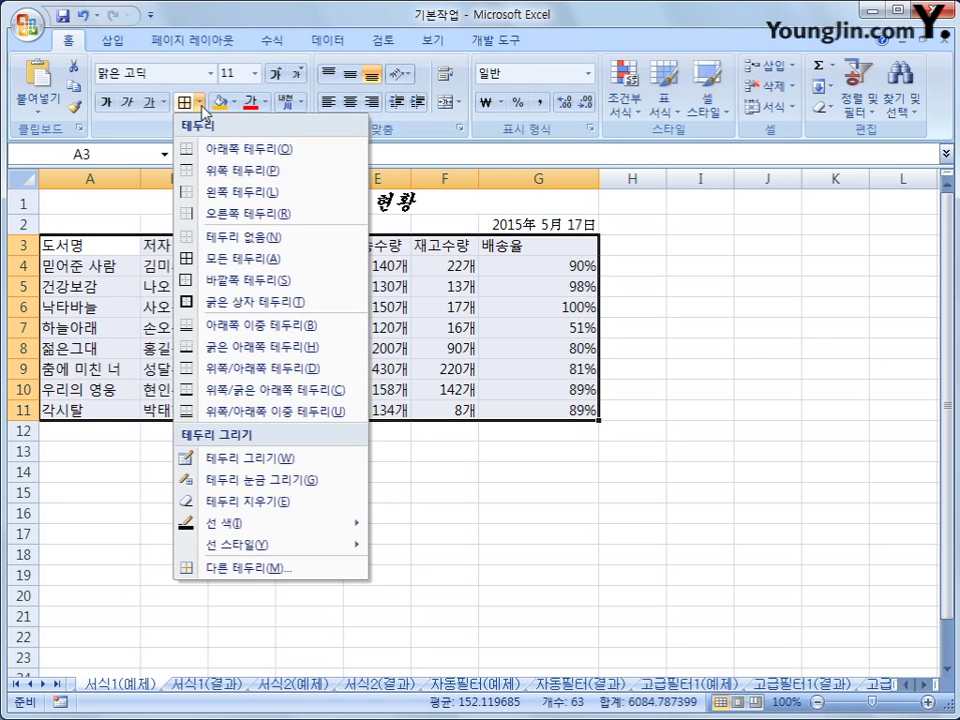
{"action": "left_click", "coordinate": [238, 258]}
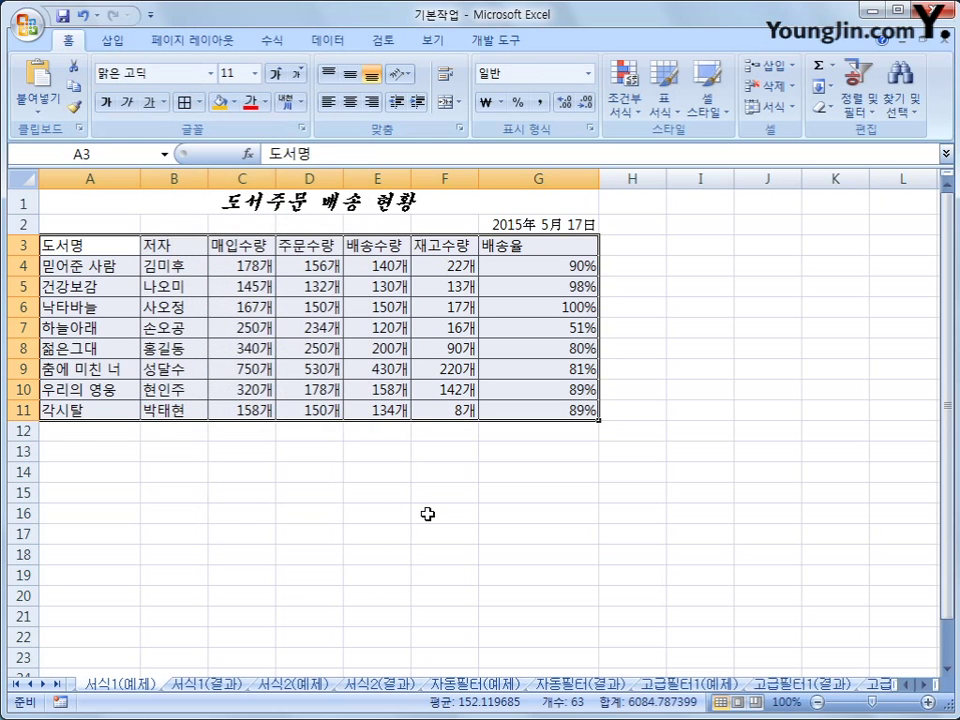
{"action": "left_click", "coordinate": [427, 514]}
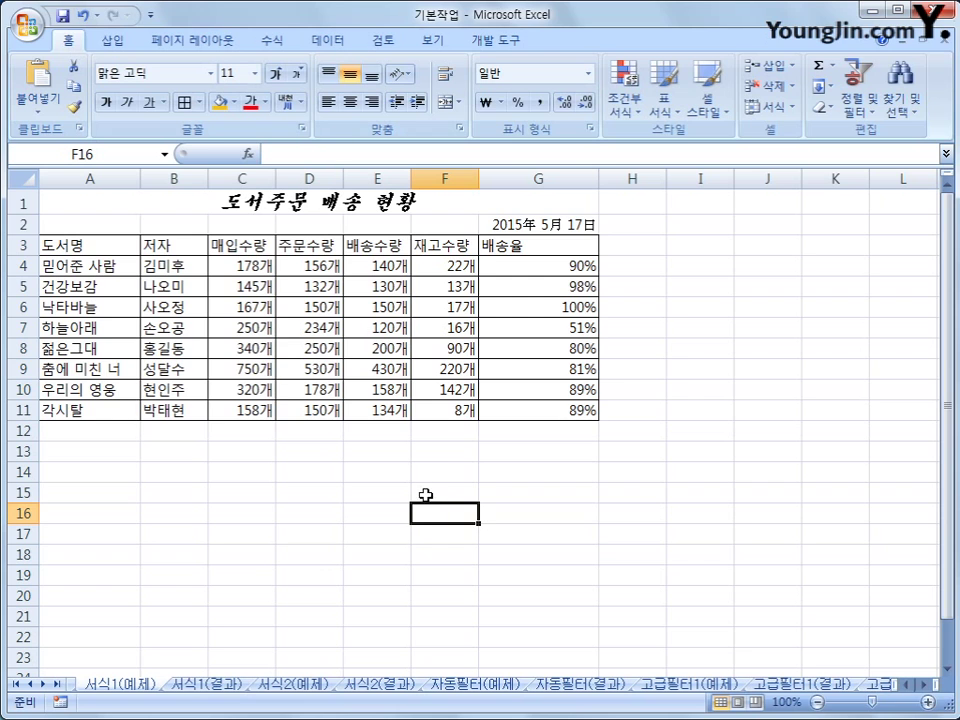
Step: Compare the formatted 서식1(예제) sheet with the 서식1(결과) result sheet
{"action": "left_click", "coordinate": [213, 686]}
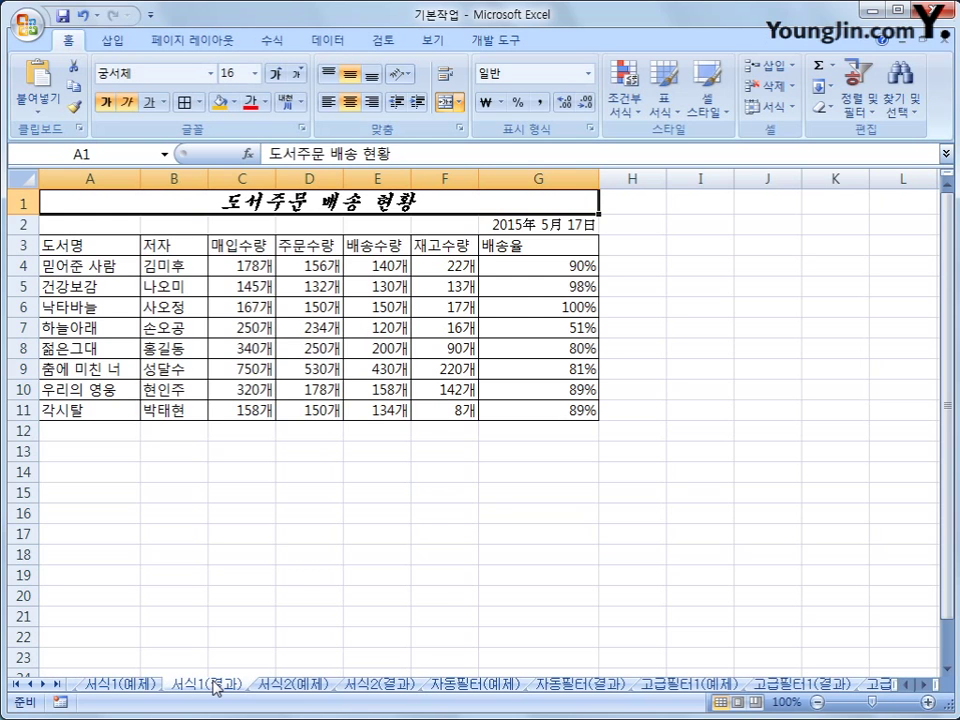
{"action": "left_click", "coordinate": [141, 688]}
{"action": "left_click", "coordinate": [206, 688]}
Step: On sheet 서식2(예제), set the title range B1:J1 to merged cells with centered horizontal alignment
{"action": "left_click", "coordinate": [315, 686]}
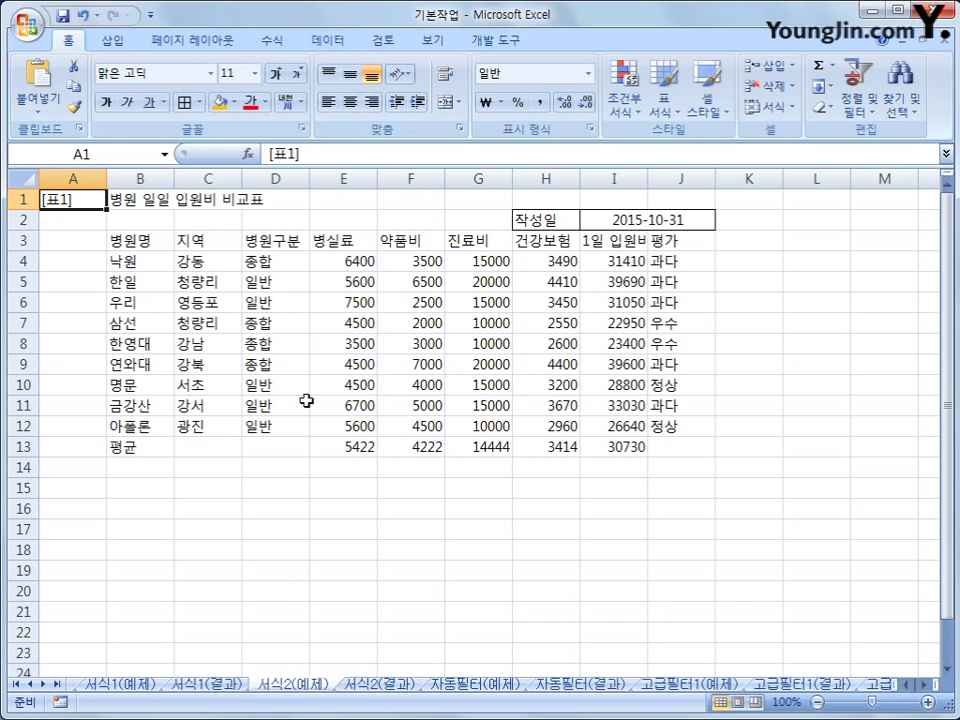
{"action": "left_click_drag", "start_coordinate": [122, 199], "coordinate": [650, 197]}
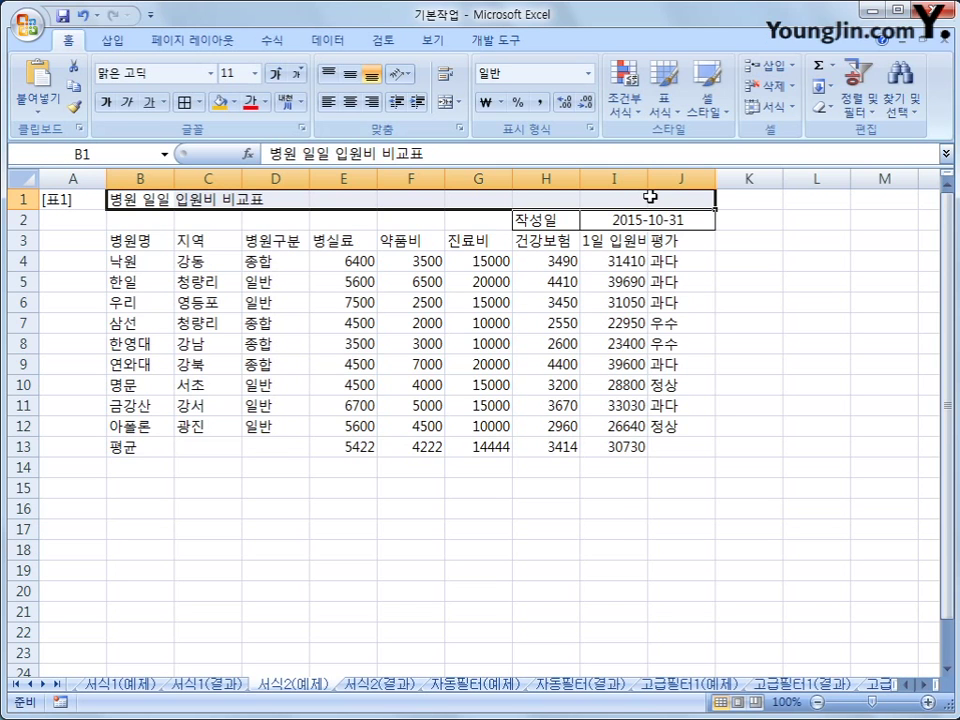
{"action": "right_click", "coordinate": [384, 197]}
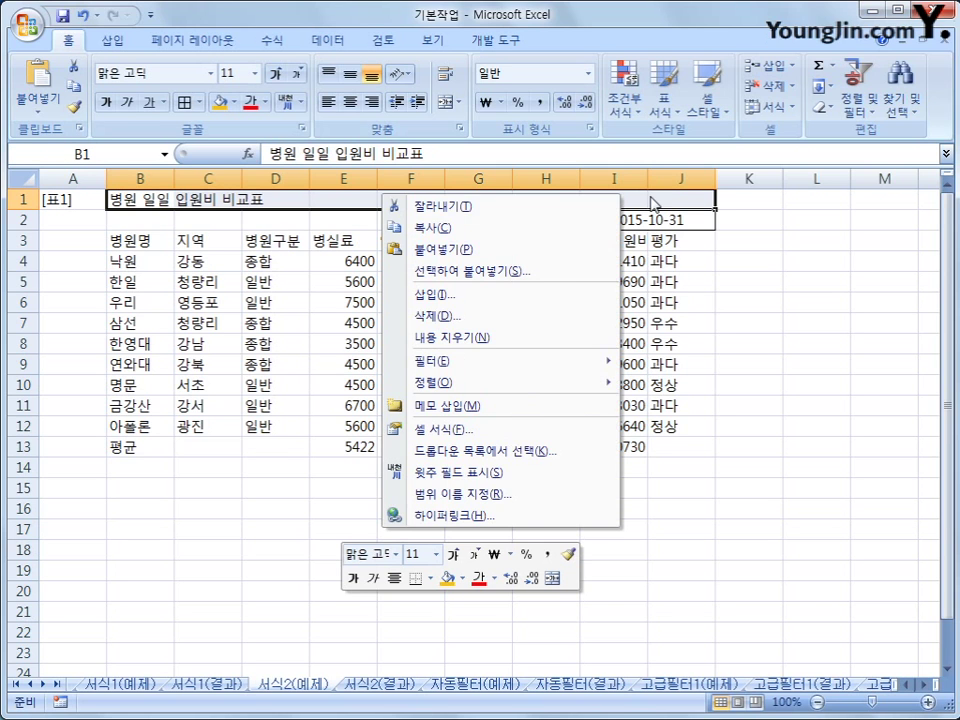
{"action": "left_click", "coordinate": [499, 429]}
{"action": "left_click", "coordinate": [334, 257]}
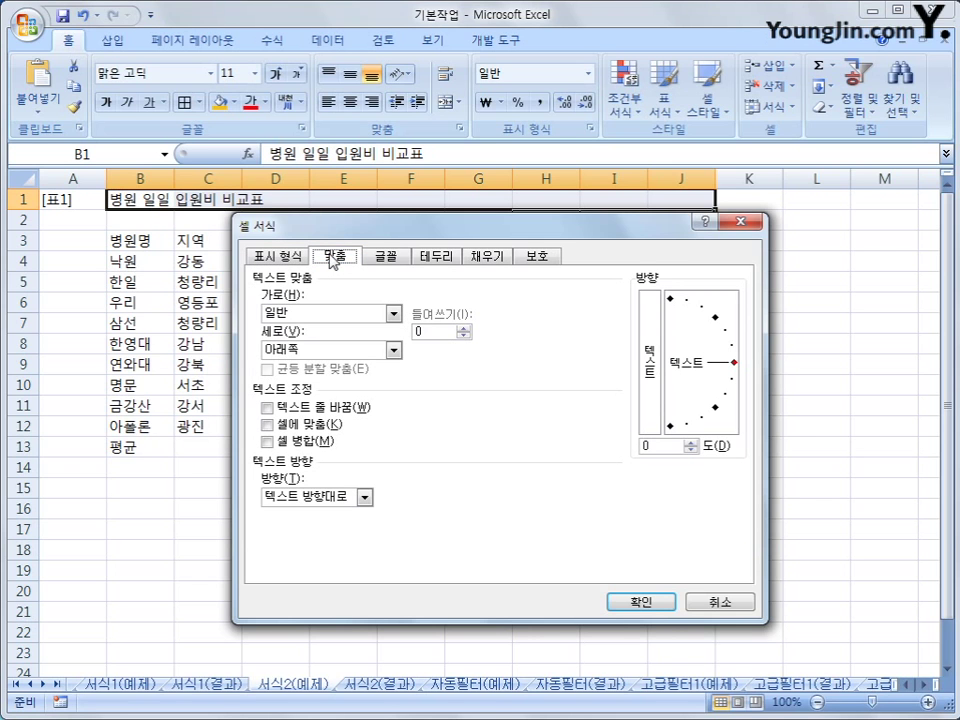
{"action": "left_click", "coordinate": [268, 442]}
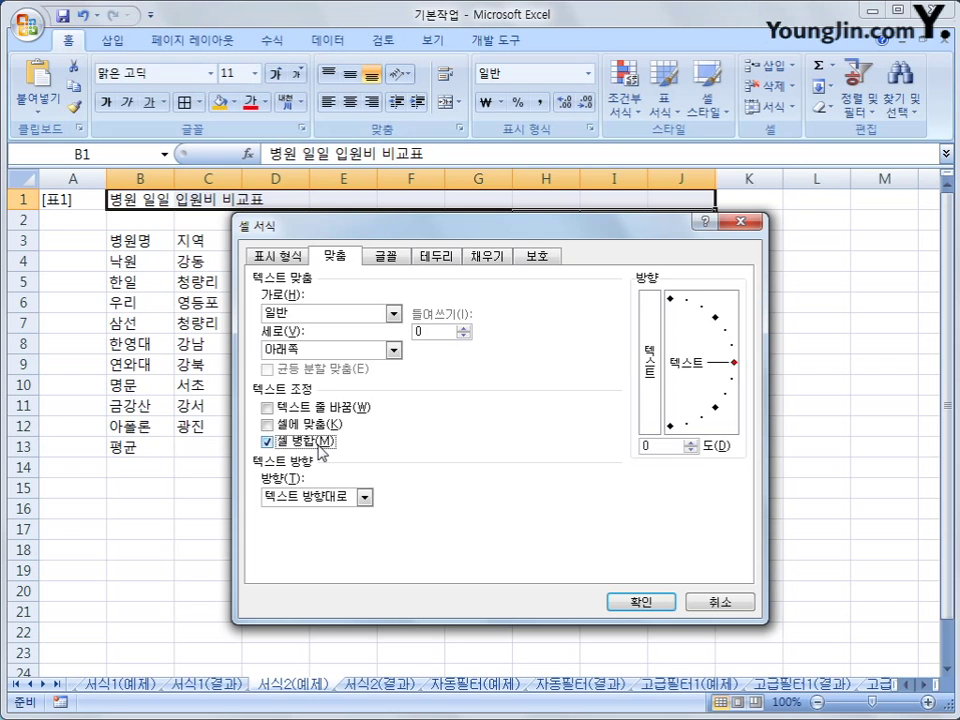
{"action": "left_click", "coordinate": [340, 314]}
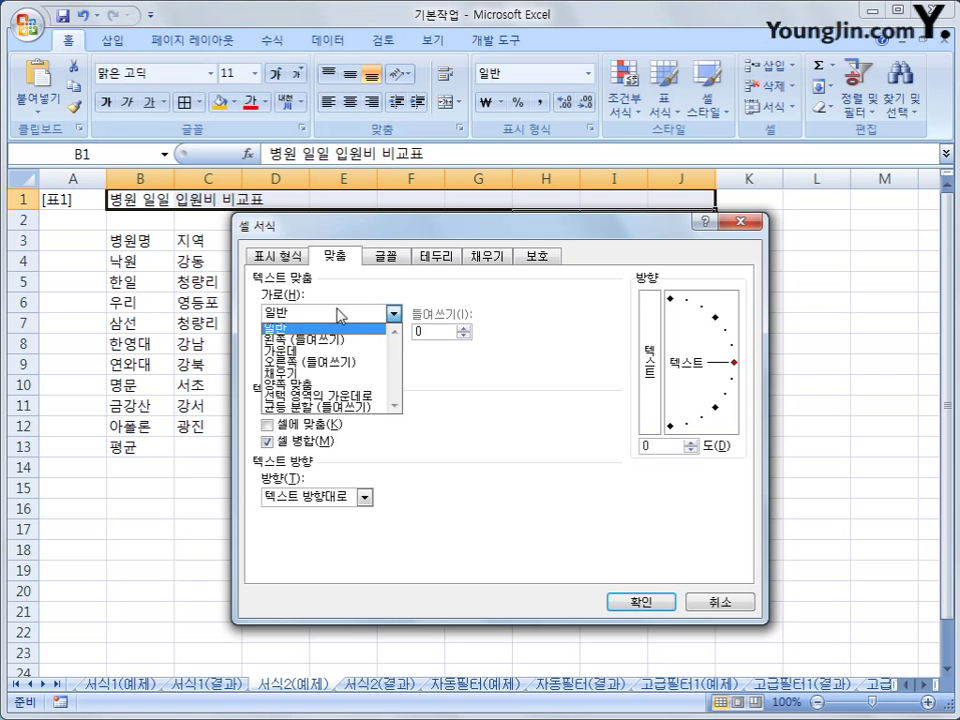
{"action": "left_click", "coordinate": [338, 351]}
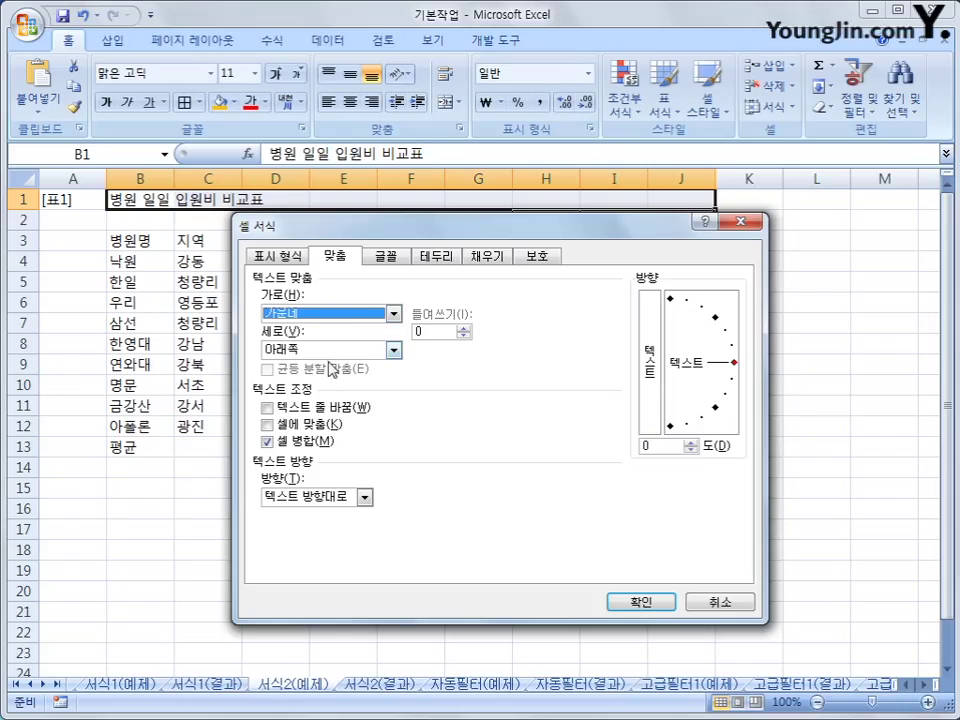
Step: Set the title font to 돋움, bold (굵게), size 16, and apply the cell formatting
{"action": "left_click", "coordinate": [385, 257]}
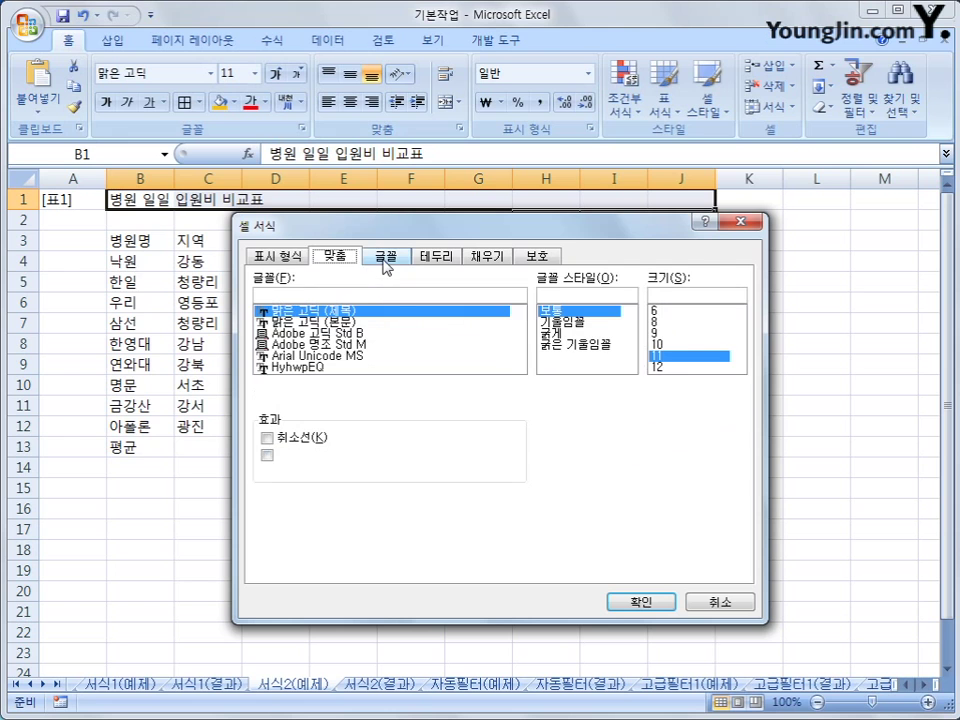
{"action": "double_click", "coordinate": [349, 297]}
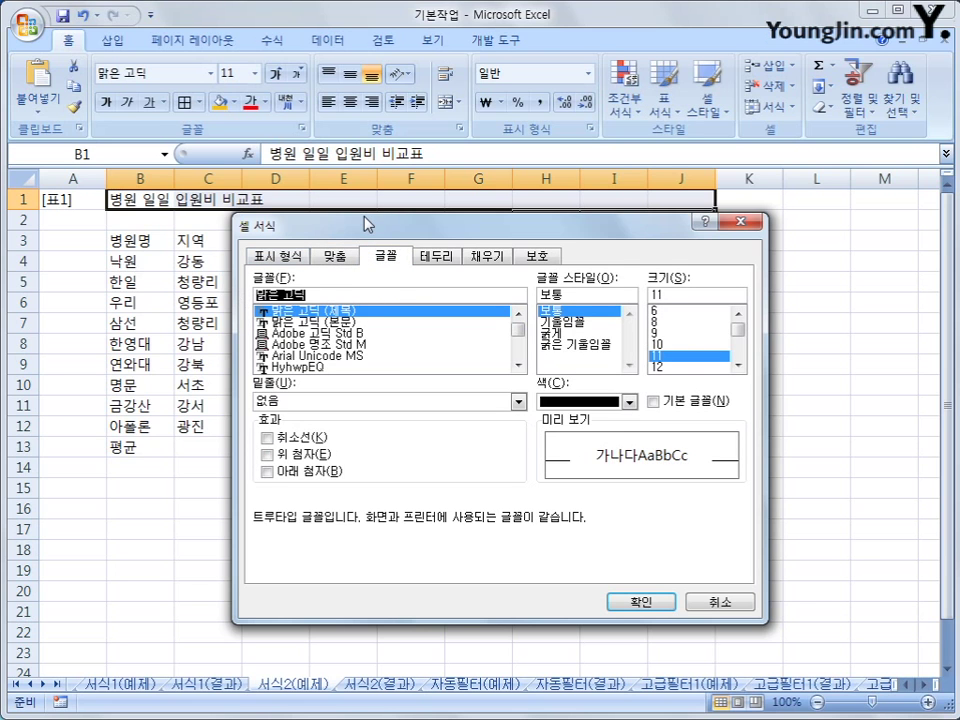
{"action": "type", "text": "돋ㅇㅜㅁ"}
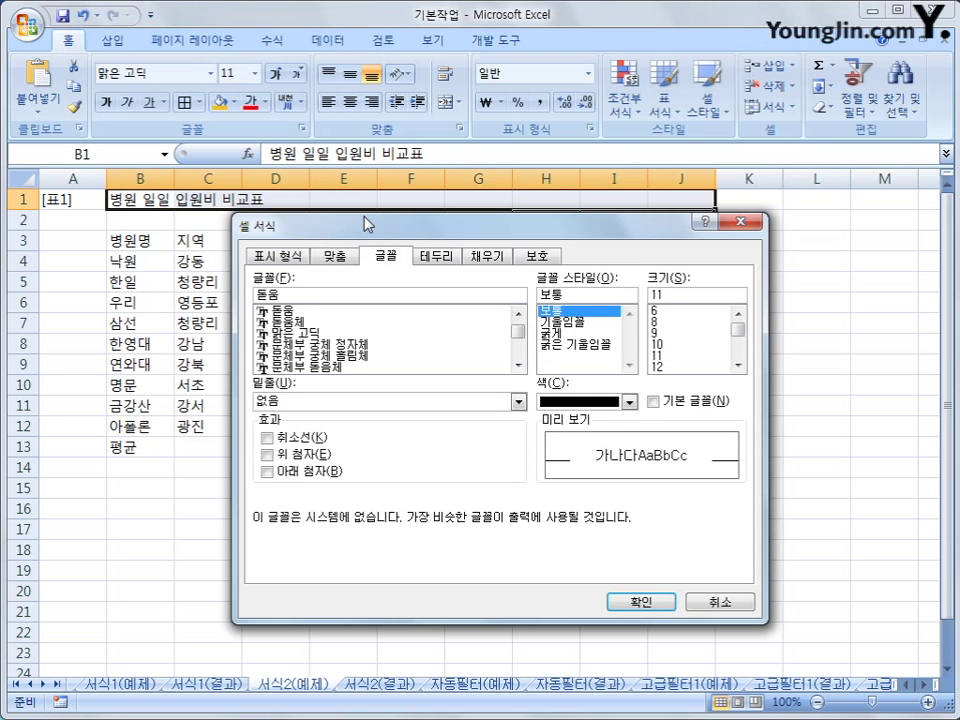
{"action": "left_click", "coordinate": [288, 313]}
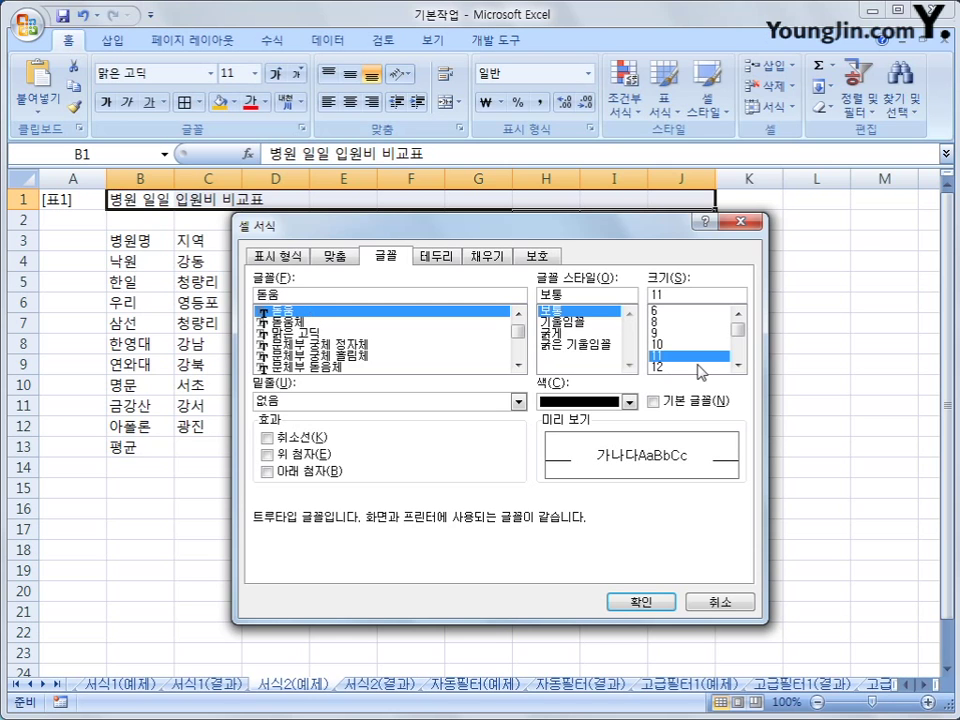
{"action": "left_click", "coordinate": [738, 366]}
{"action": "left_click", "coordinate": [738, 366]}
{"action": "left_click", "coordinate": [738, 366]}
{"action": "left_click", "coordinate": [690, 355]}
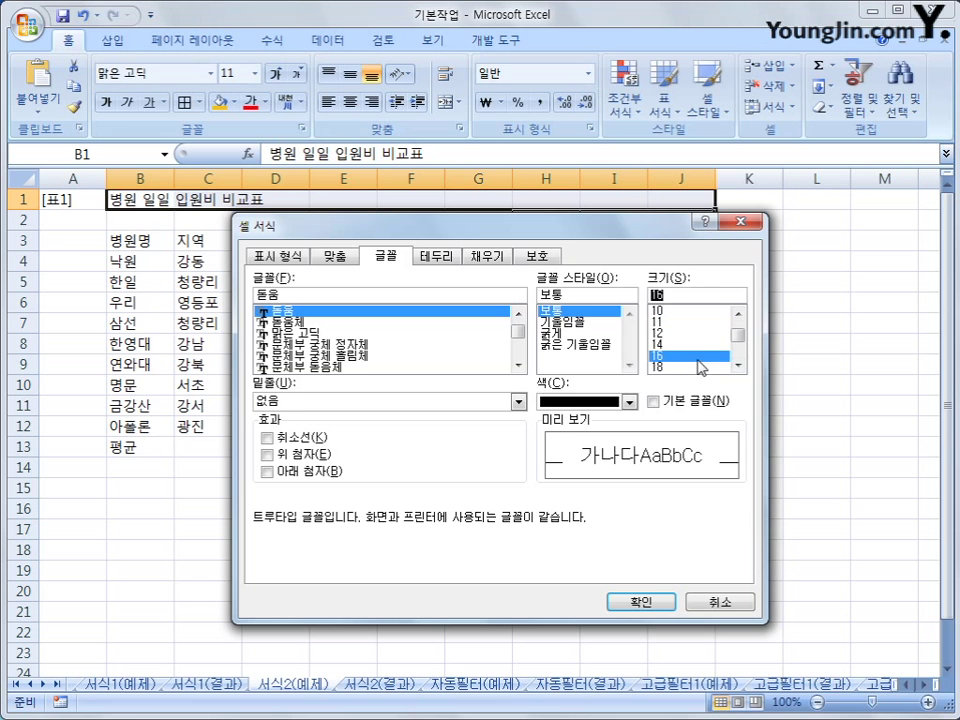
{"action": "left_click", "coordinate": [582, 334]}
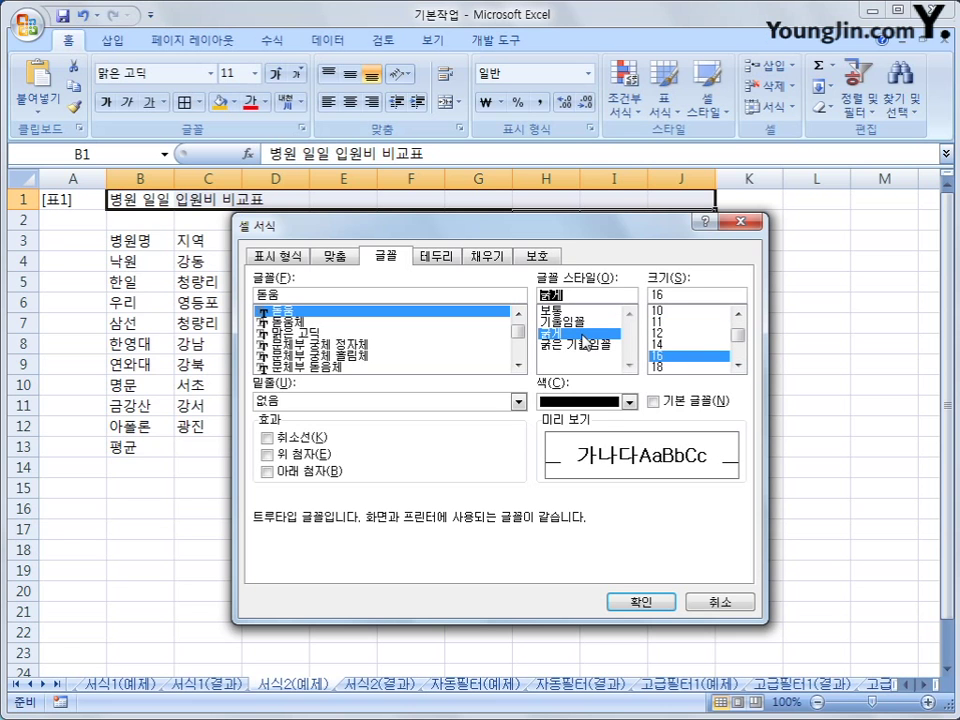
{"action": "left_click", "coordinate": [630, 601]}
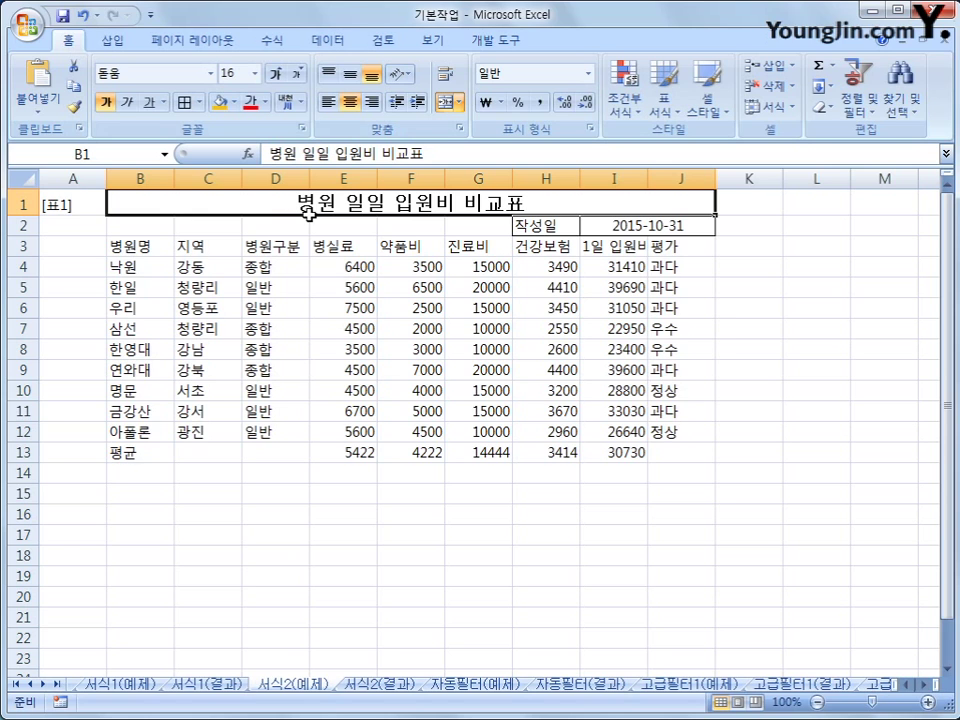
Step: Insert the special character ▣ before the title text in B1
{"action": "left_click", "coordinate": [224, 153]}
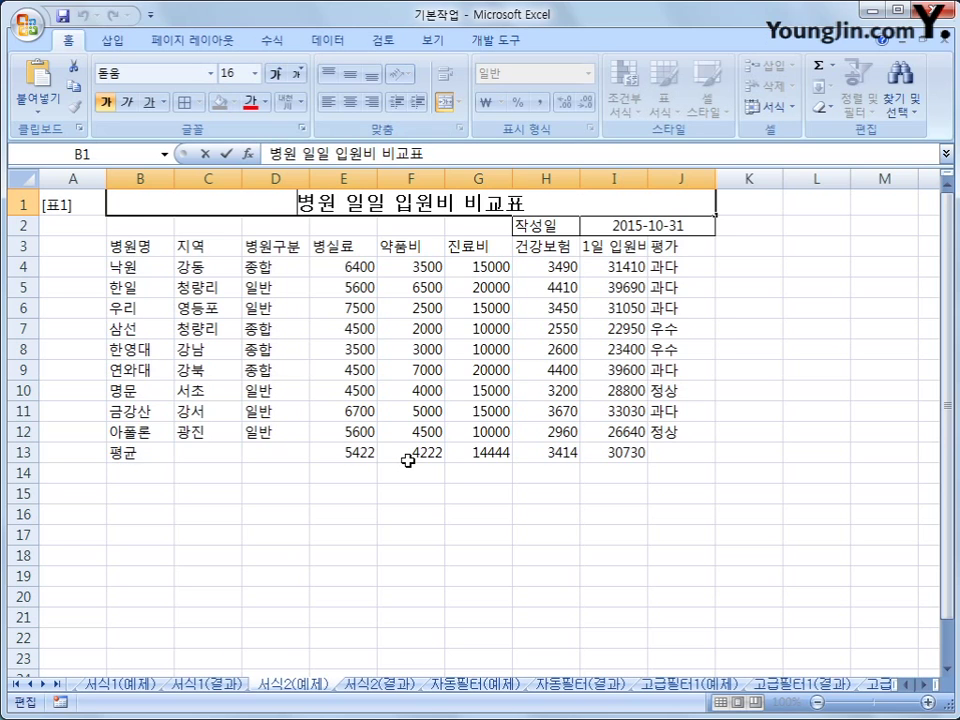
{"action": "type", "text": "ㅁ"}
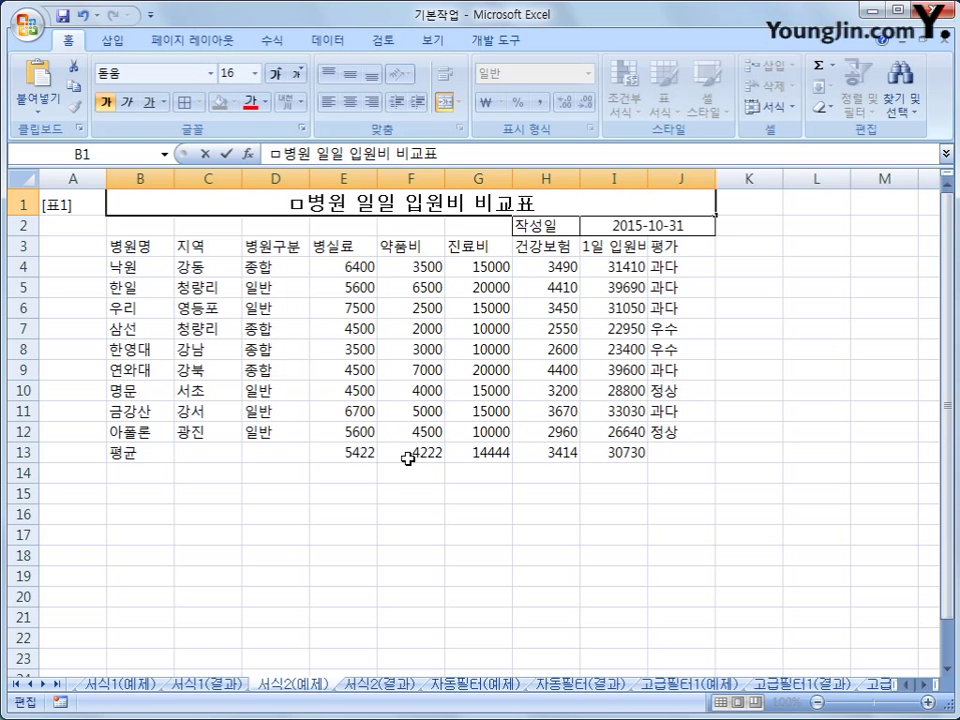
{"action": "key", "text": "Hangul_Hanja"}
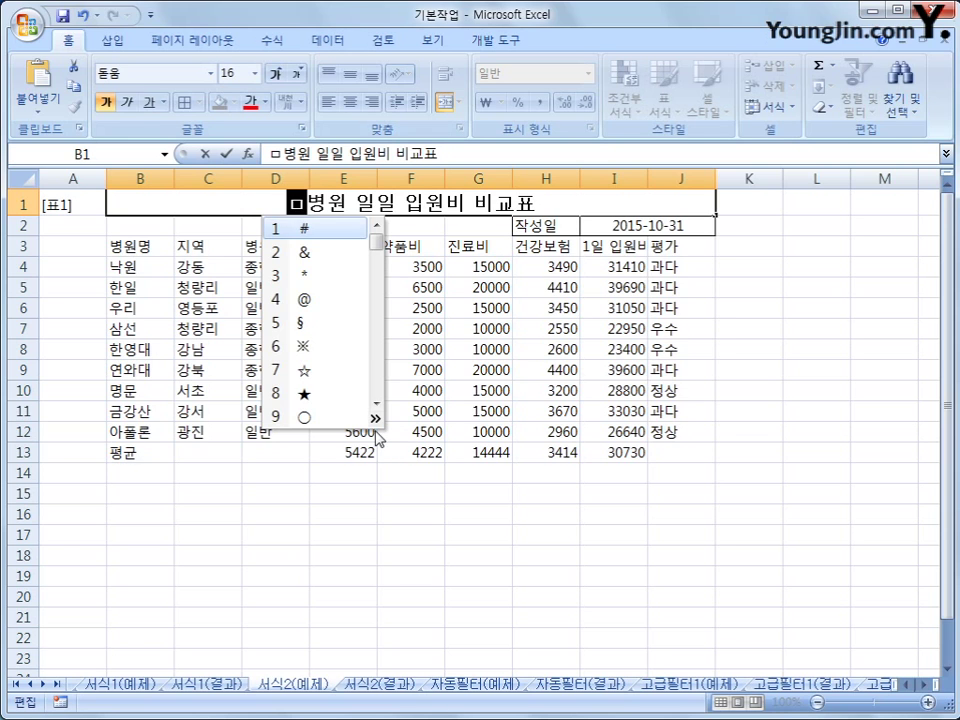
{"action": "left_click", "coordinate": [375, 419]}
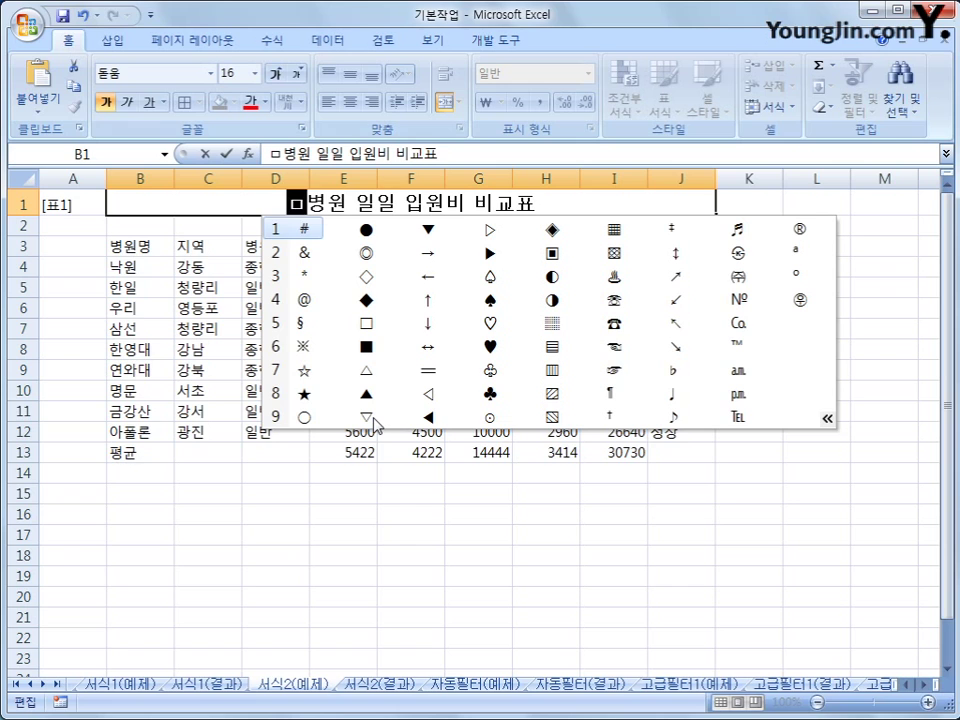
{"action": "left_click", "coordinate": [555, 262]}
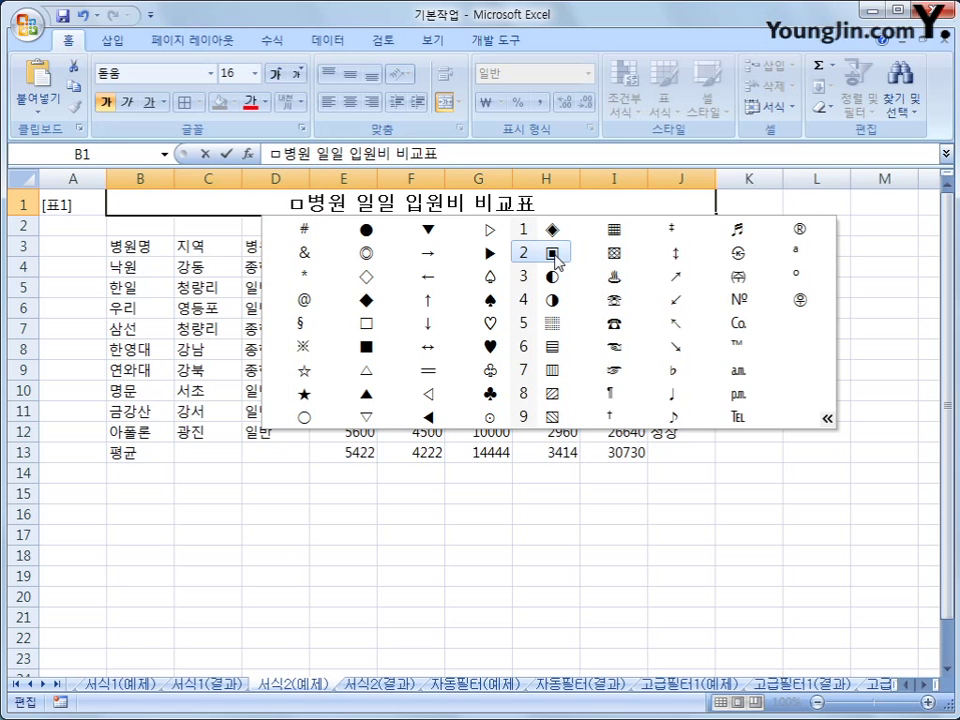
{"action": "left_click", "coordinate": [555, 262]}
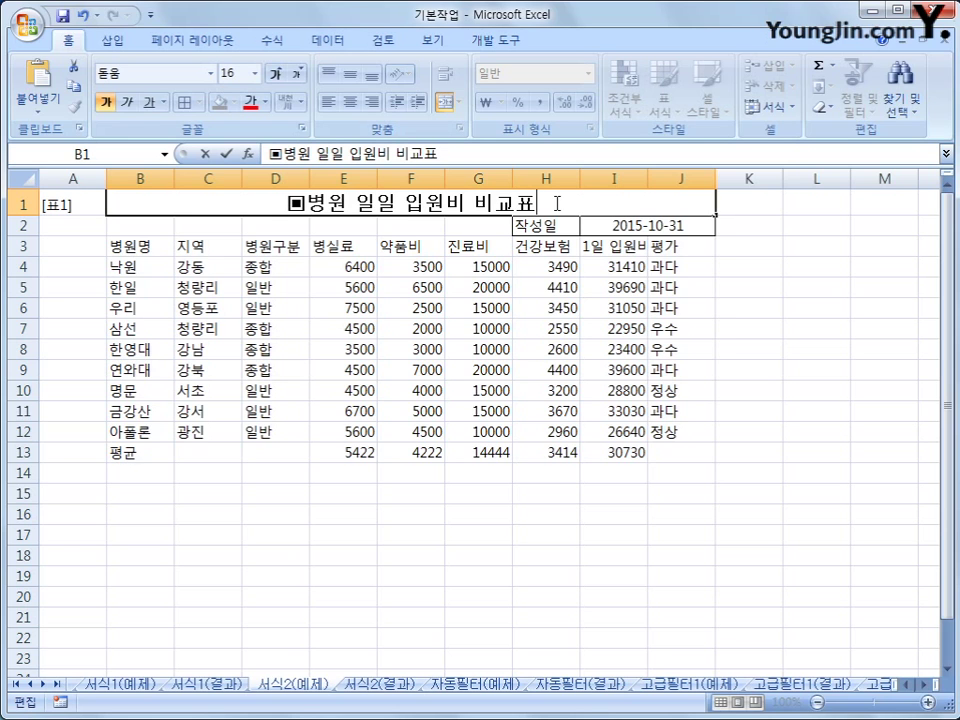
Step: Insert the special character ▣ after the title text in B1
{"action": "type", "text": "ㅁ"}
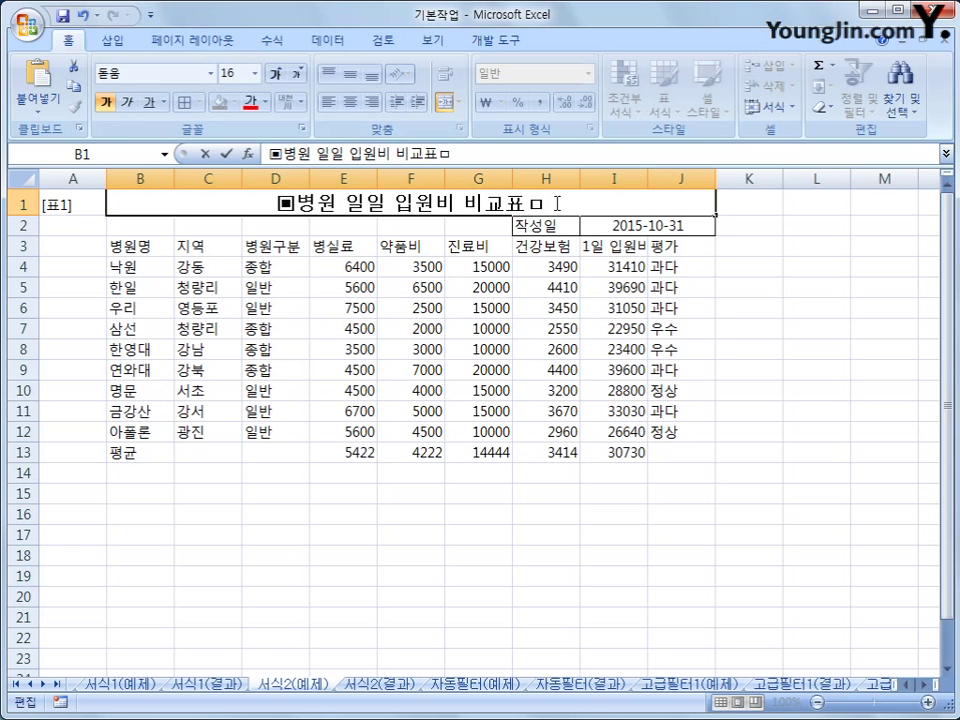
{"action": "key", "text": "Hangul_Hanja"}
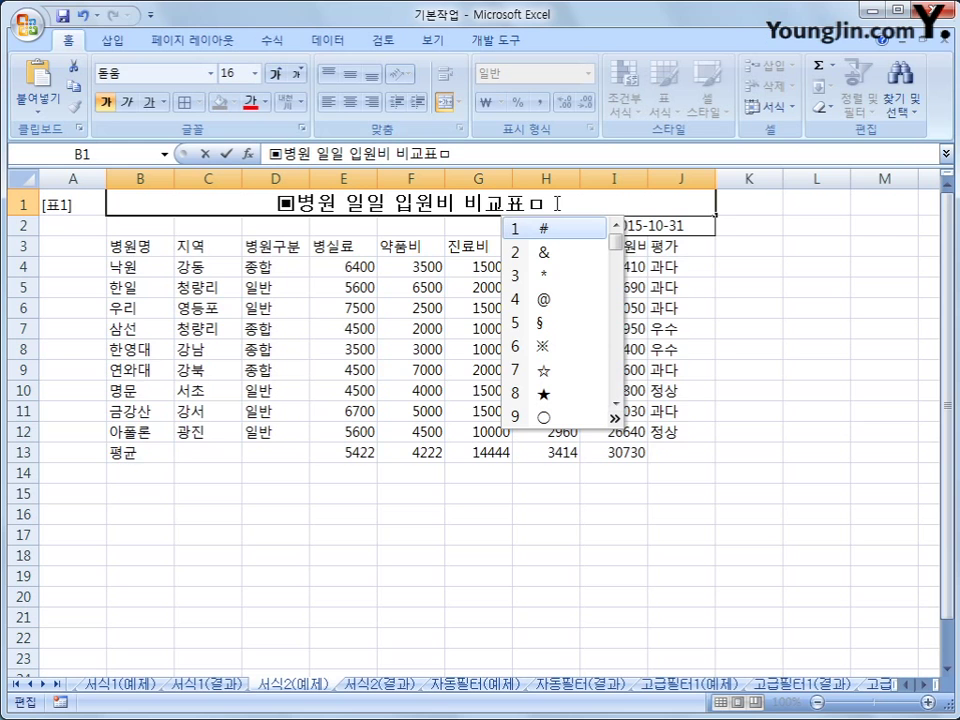
{"action": "left_click", "coordinate": [616, 419]}
{"action": "left_click", "coordinate": [684, 253]}
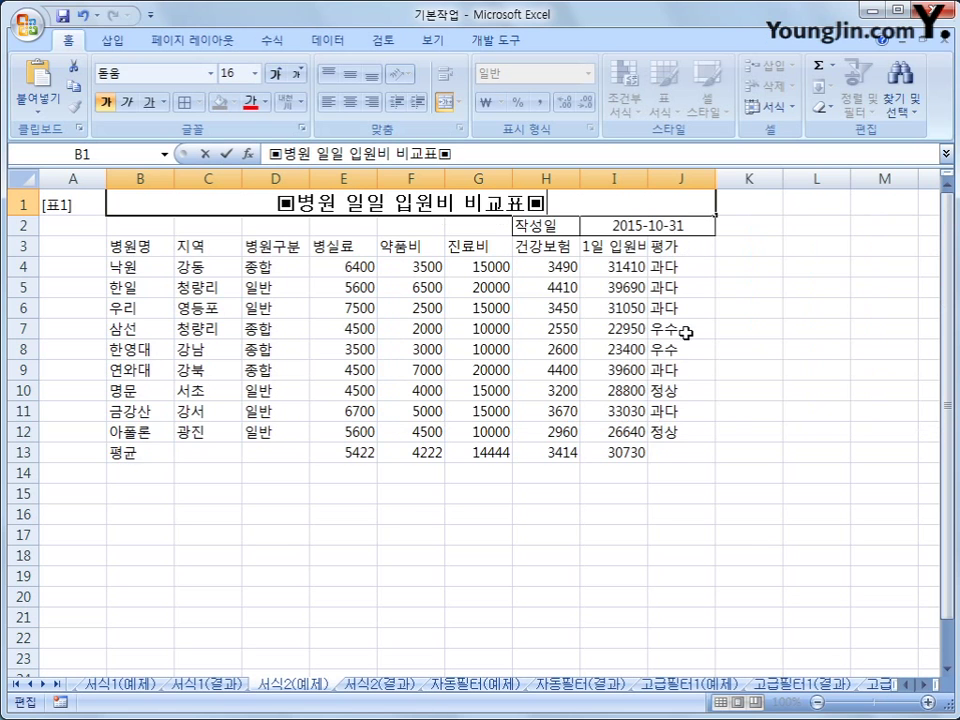
Step: Format the date in I2 with the date type 2001년 3월 14일 for the Korean locale
{"action": "left_click", "coordinate": [751, 555]}
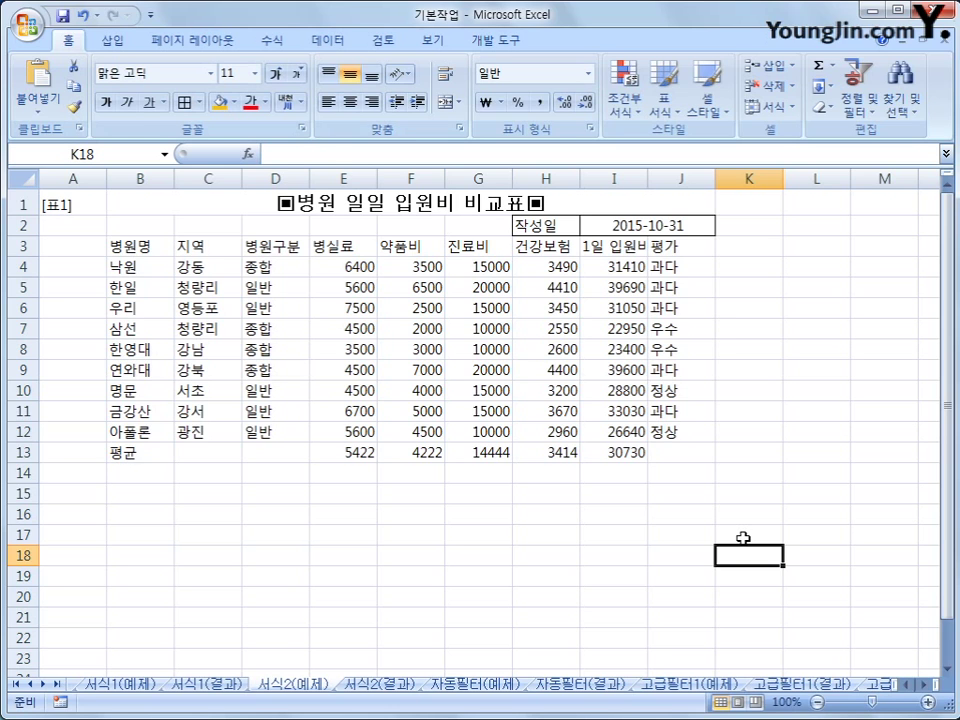
{"action": "left_click", "coordinate": [608, 226]}
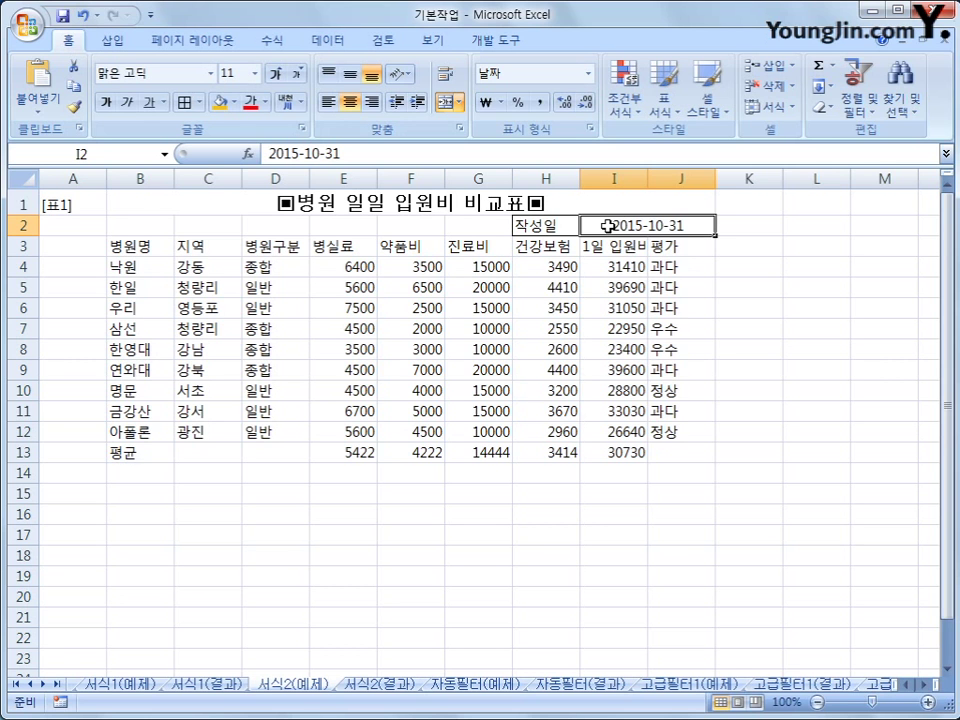
{"action": "right_click", "coordinate": [608, 226]}
{"action": "left_click", "coordinate": [693, 461]}
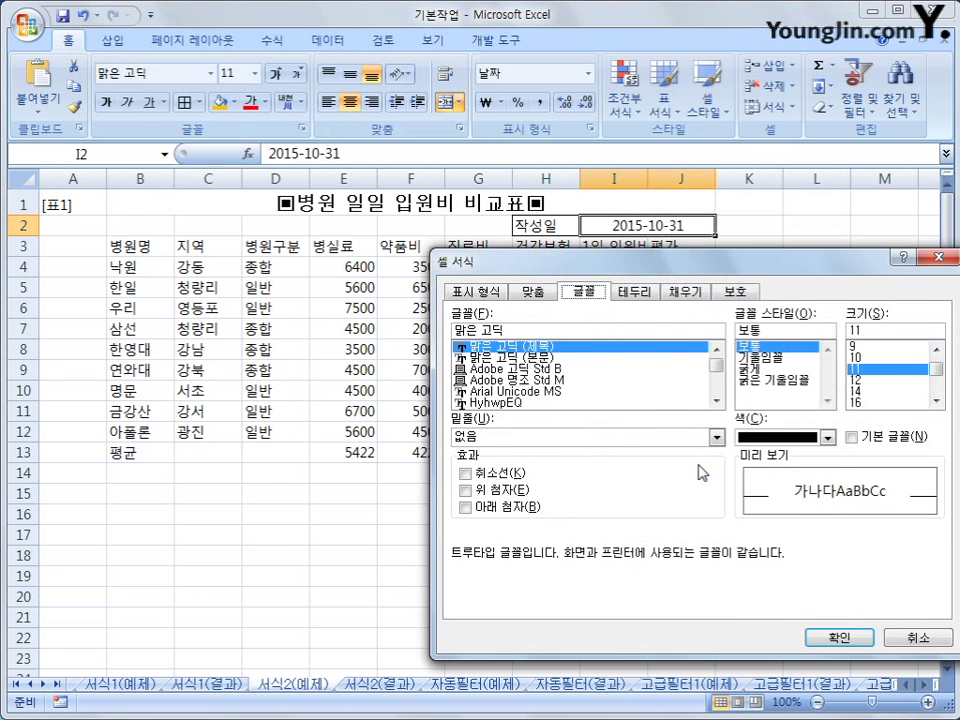
{"action": "left_click_drag", "start_coordinate": [459, 262], "coordinate": [287, 229]}
{"action": "left_click", "coordinate": [296, 261]}
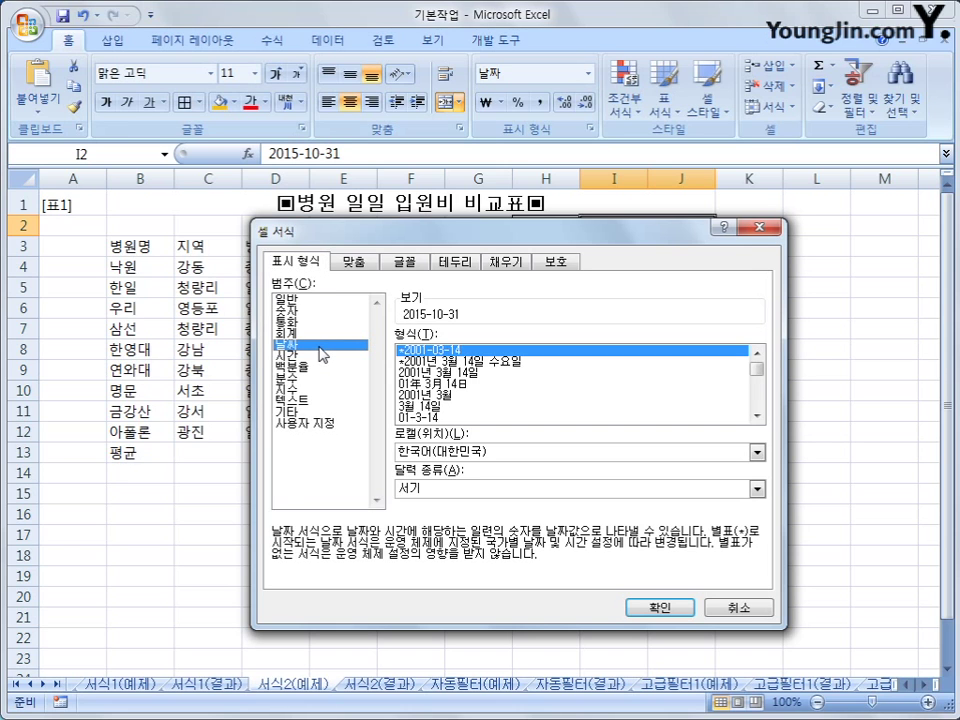
{"action": "left_click", "coordinate": [445, 372]}
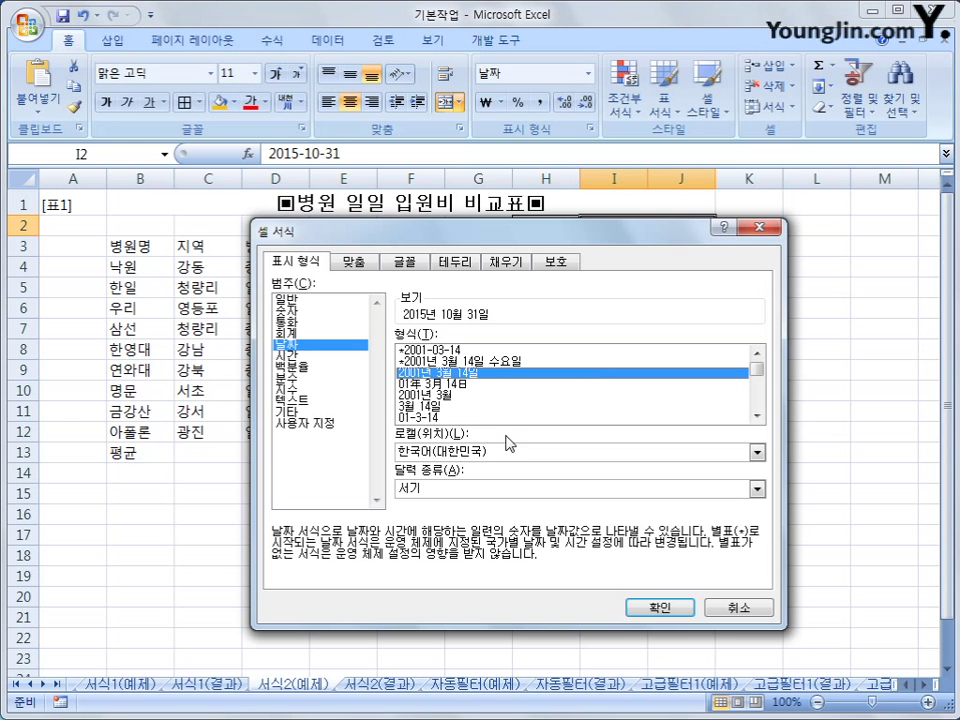
{"action": "left_click", "coordinate": [656, 606]}
{"action": "left_click", "coordinate": [652, 572]}
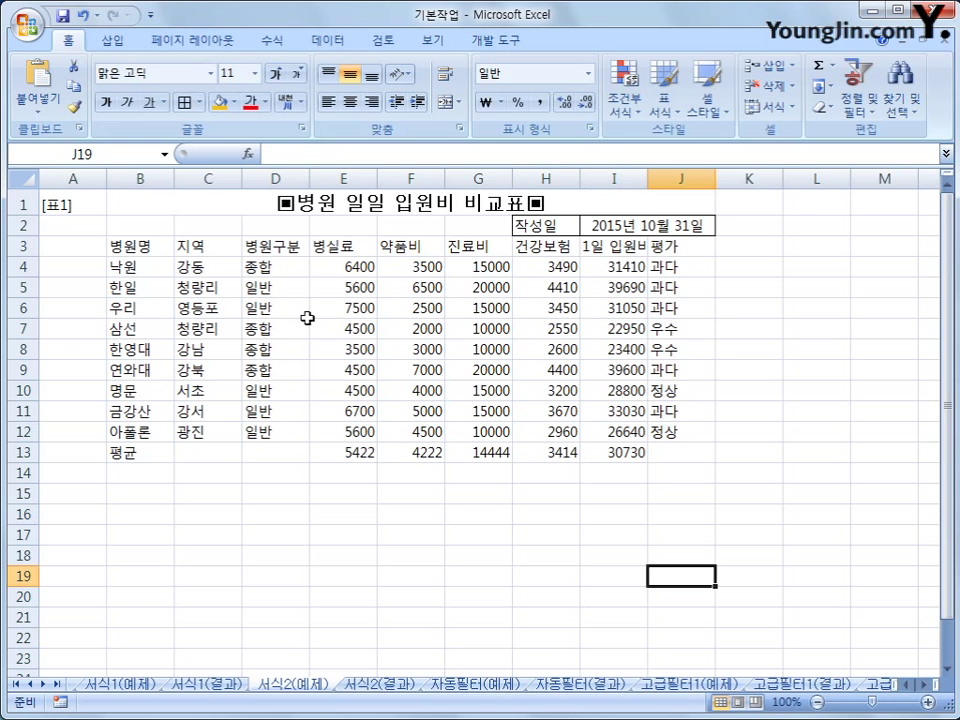
Step: Center the header row B3:J3 horizontally and fill it with the standard yellow color
{"action": "left_click_drag", "start_coordinate": [142, 246], "coordinate": [666, 248]}
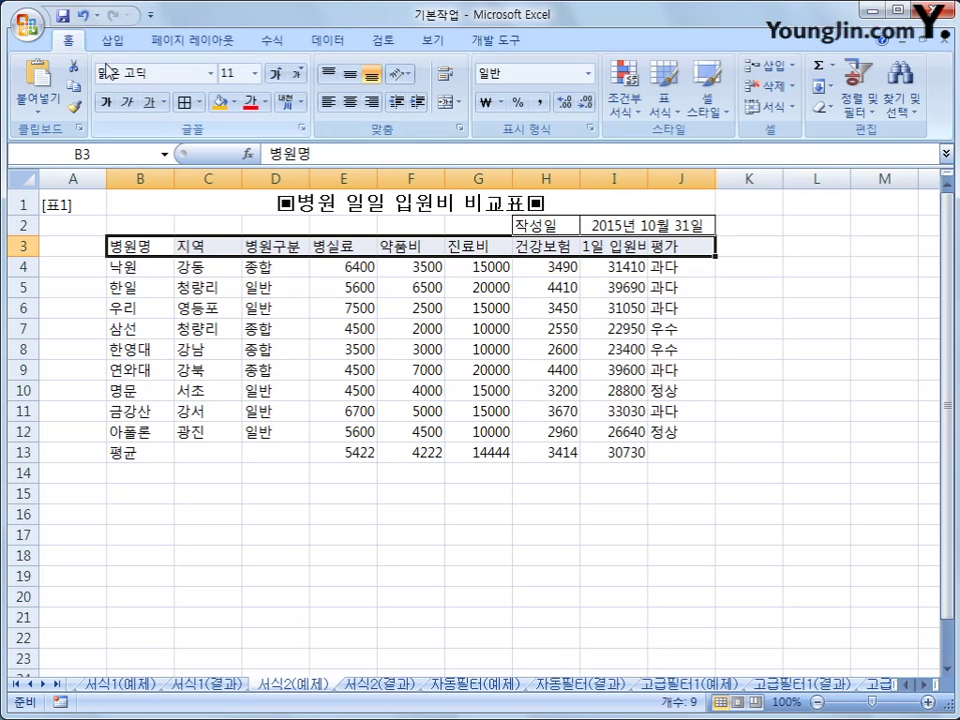
{"action": "left_click", "coordinate": [352, 104]}
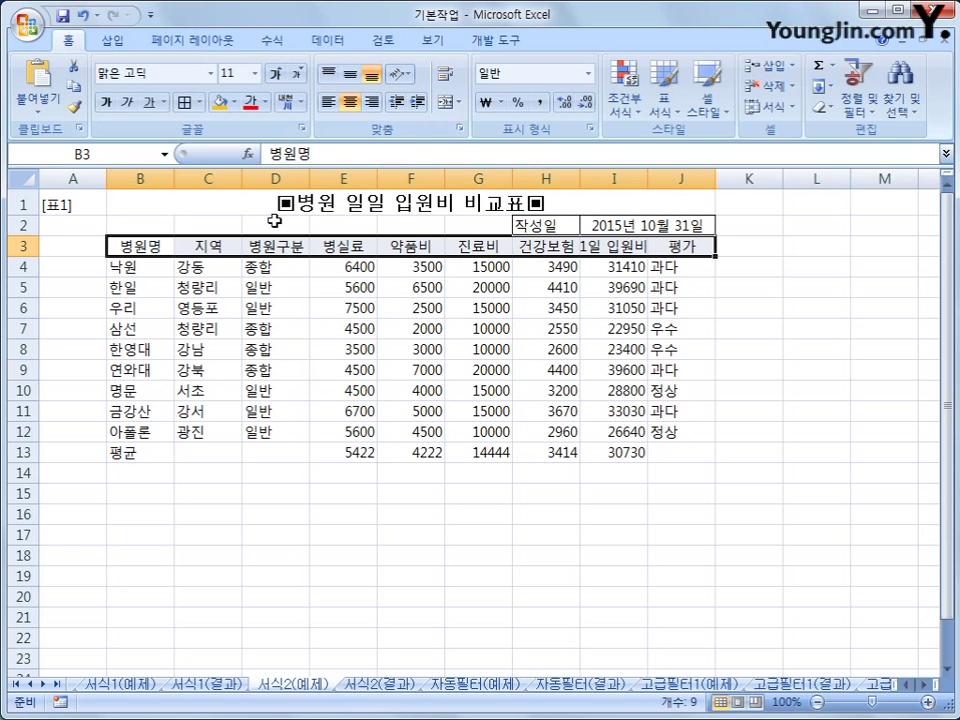
{"action": "left_click", "coordinate": [233, 104]}
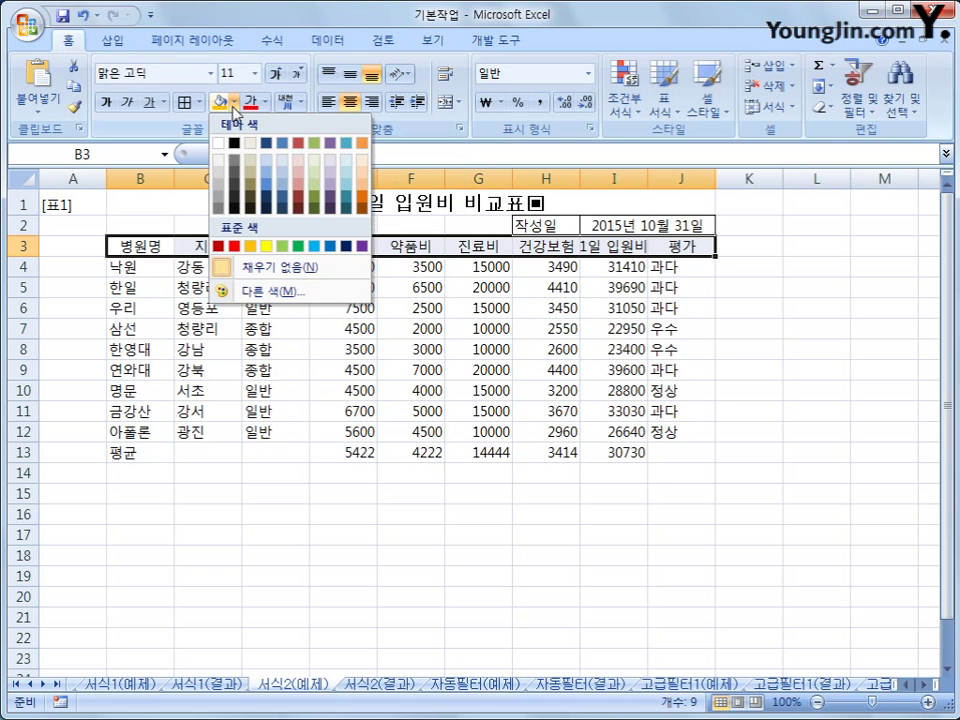
{"action": "left_click", "coordinate": [255, 245]}
{"action": "left_click", "coordinate": [365, 548]}
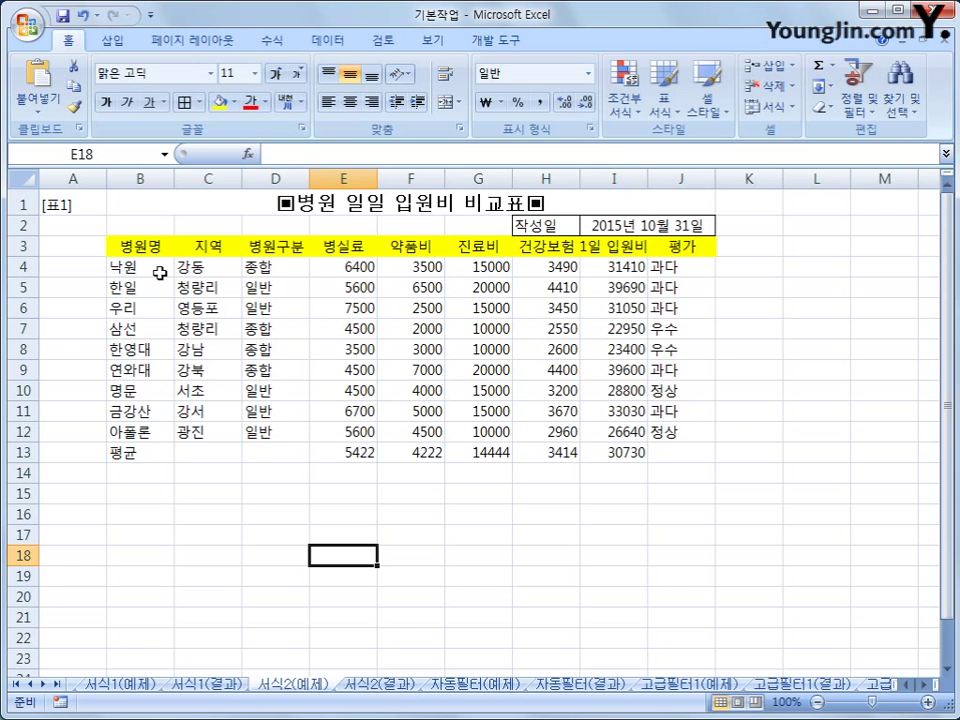
Step: Center the text in ranges B4:D12 and J4:J12 horizontally
{"action": "left_click_drag", "start_coordinate": [161, 268], "coordinate": [259, 433]}
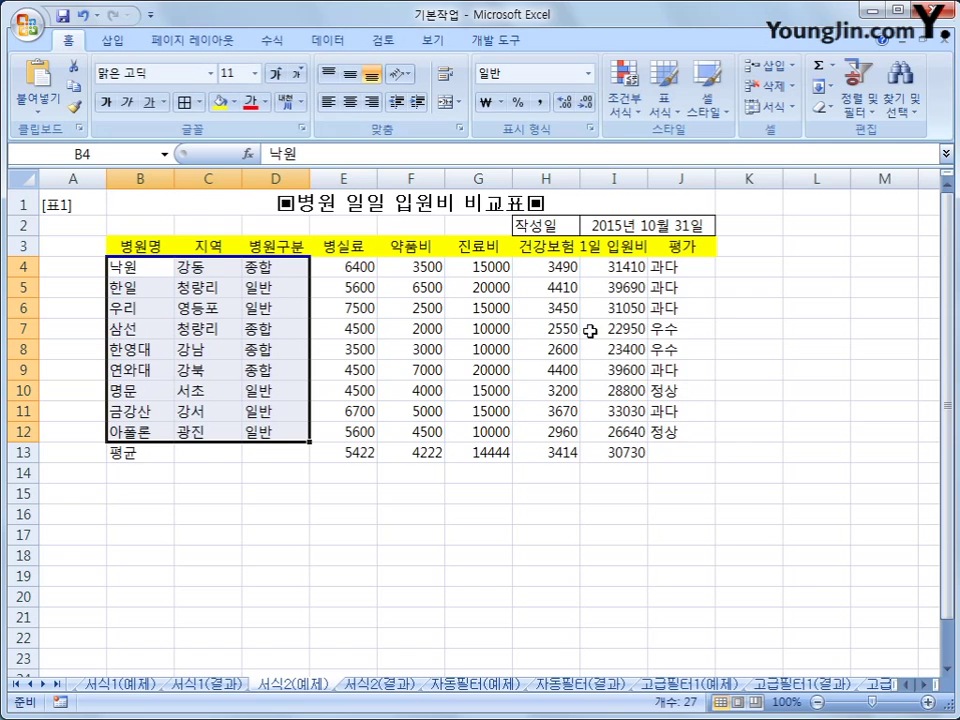
{"action": "left_click", "coordinate": [679, 267]}
{"action": "left_click_drag", "start_coordinate": [679, 267], "coordinate": [690, 429]}
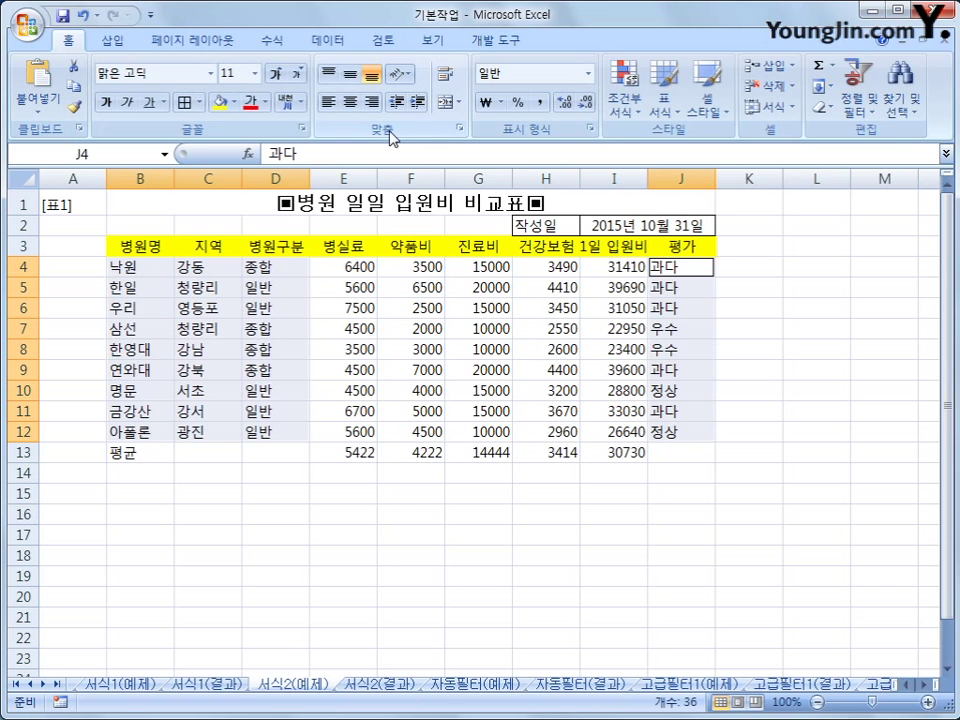
{"action": "left_click", "coordinate": [350, 102]}
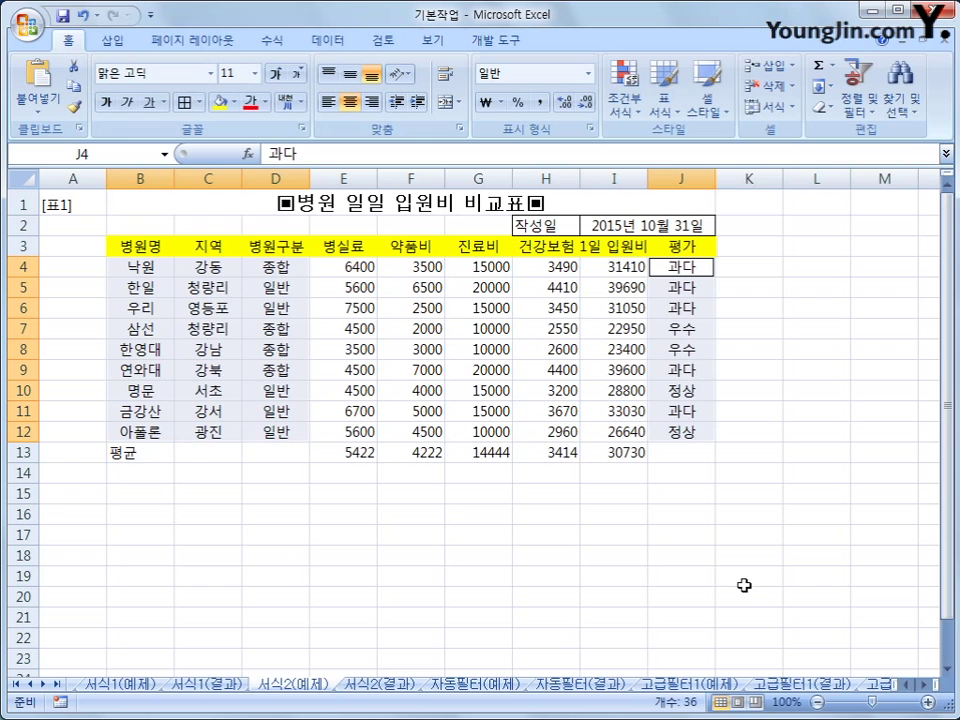
{"action": "left_click", "coordinate": [744, 585]}
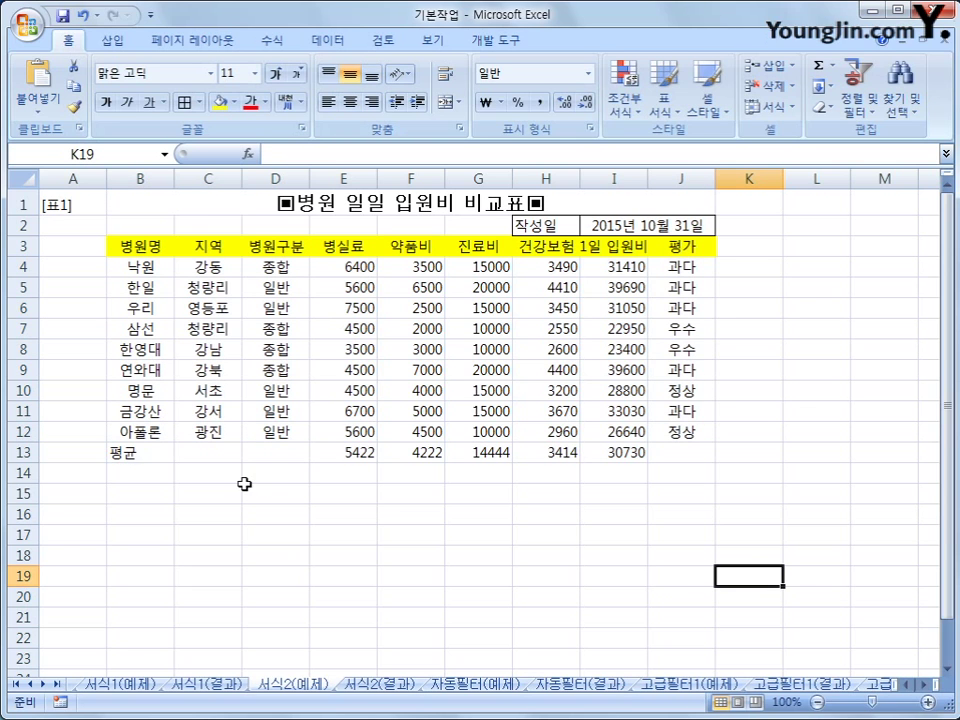
Step: Convert the header text 평가 in J3 to the Hanja 評價, using the Hanja-only input form (漢字)
{"action": "left_click", "coordinate": [671, 245]}
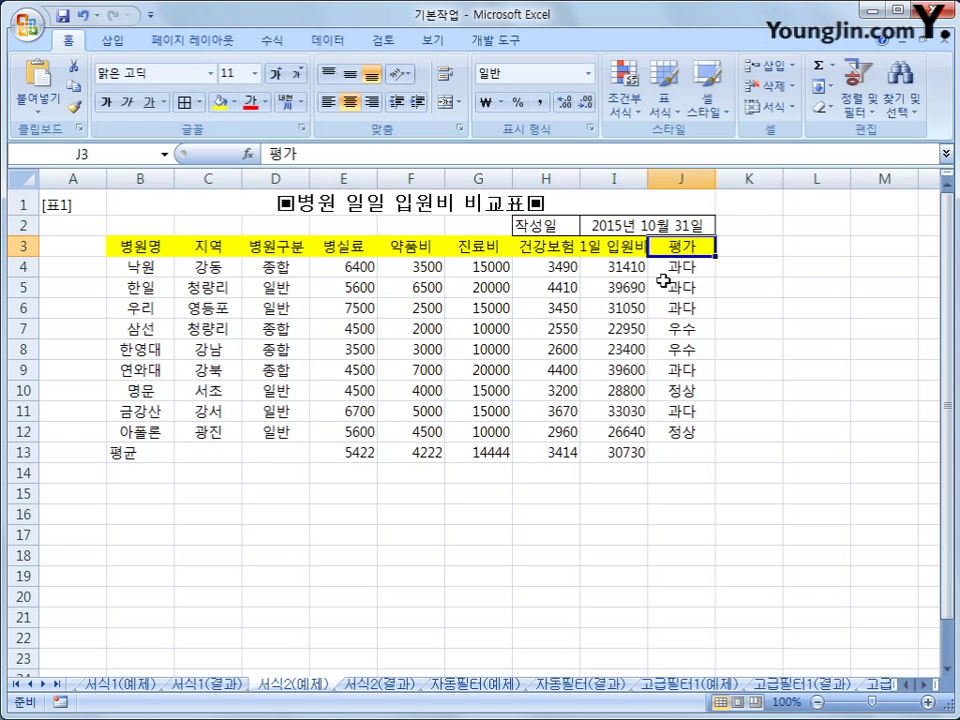
{"action": "double_click", "coordinate": [301, 158]}
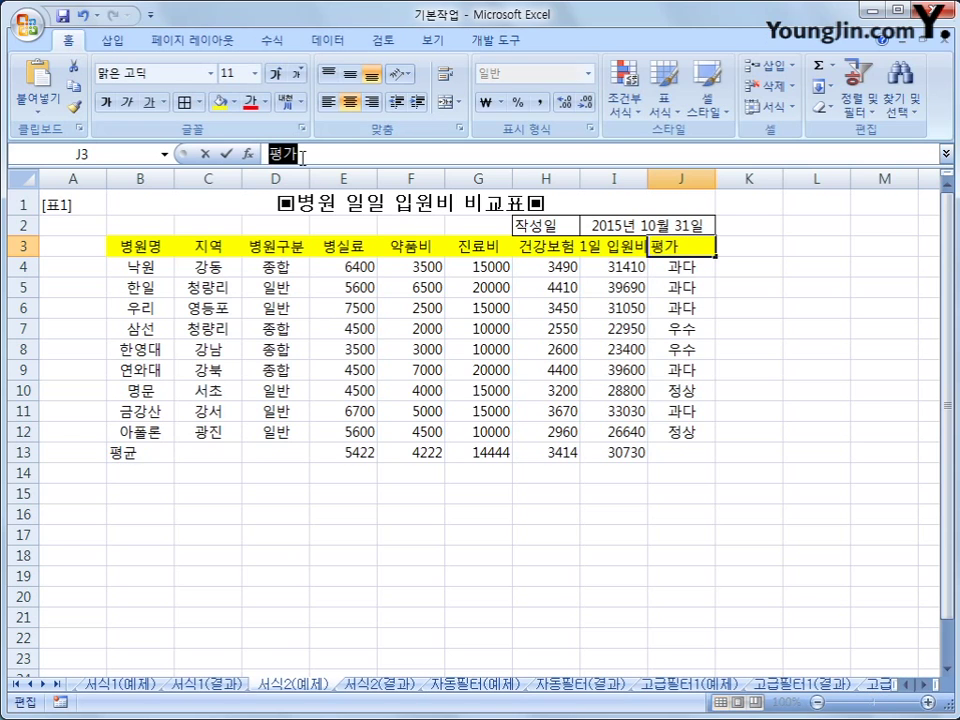
{"action": "key", "text": "Hangul_Hanja"}
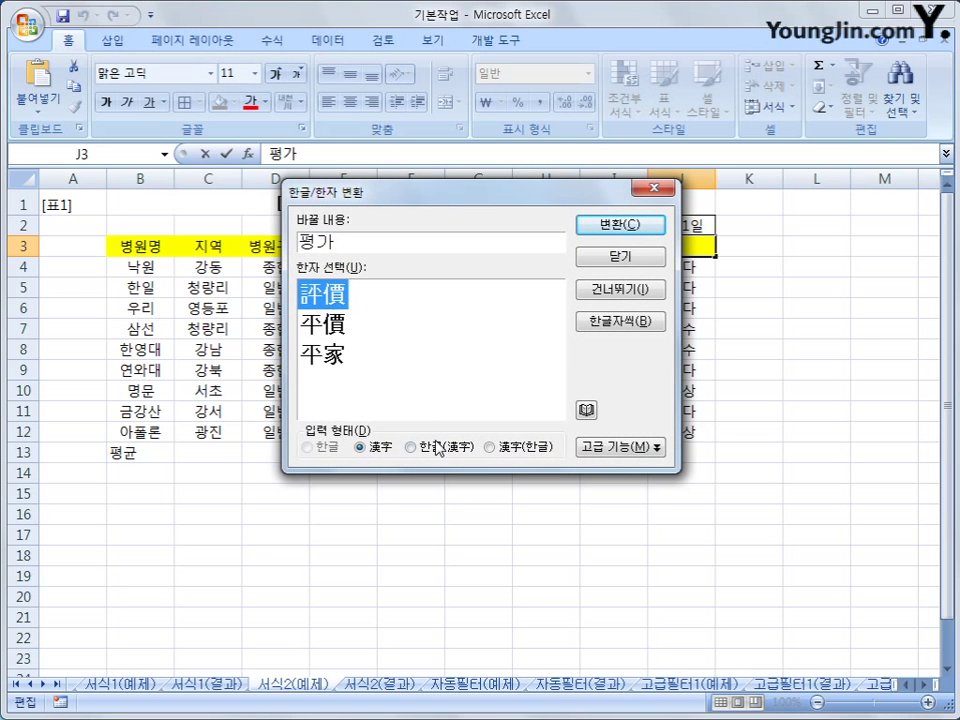
{"action": "left_click", "coordinate": [379, 448]}
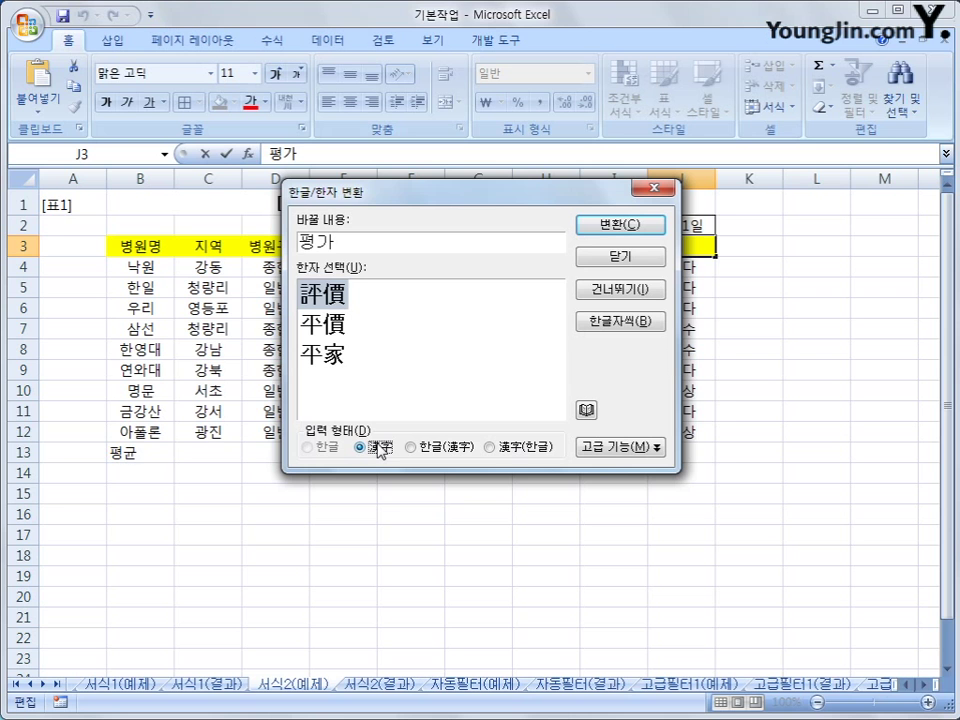
{"action": "left_click", "coordinate": [585, 228]}
{"action": "left_click", "coordinate": [771, 535]}
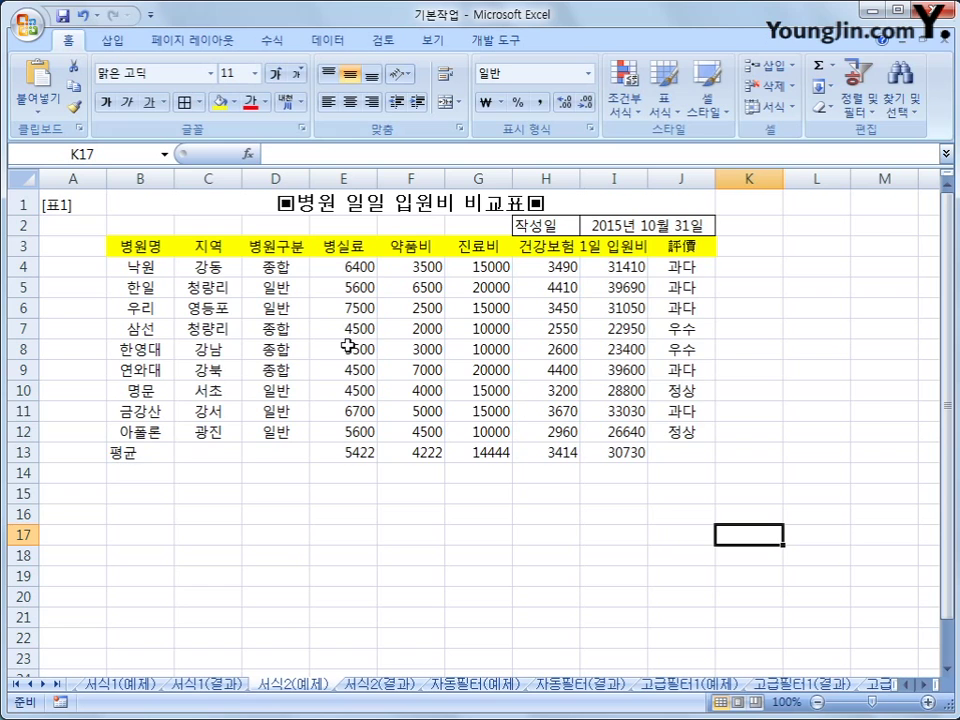
Step: Insert a memo on cell C3, replacing its default author text with 서울지역에 한함
{"action": "left_click", "coordinate": [207, 250]}
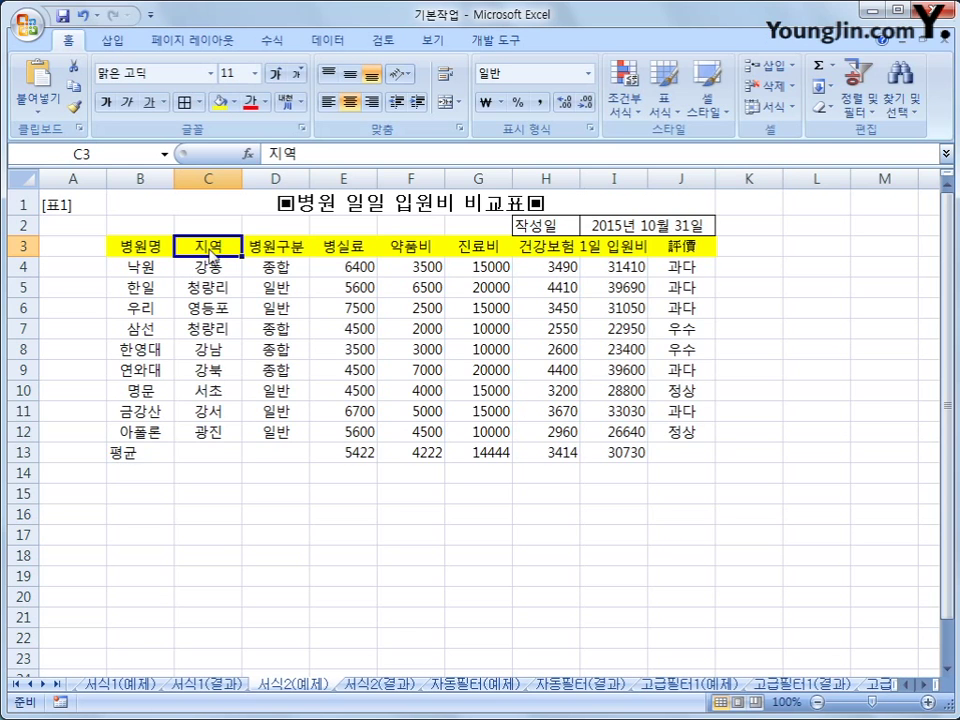
{"action": "right_click", "coordinate": [207, 250]}
{"action": "left_click", "coordinate": [386, 460]}
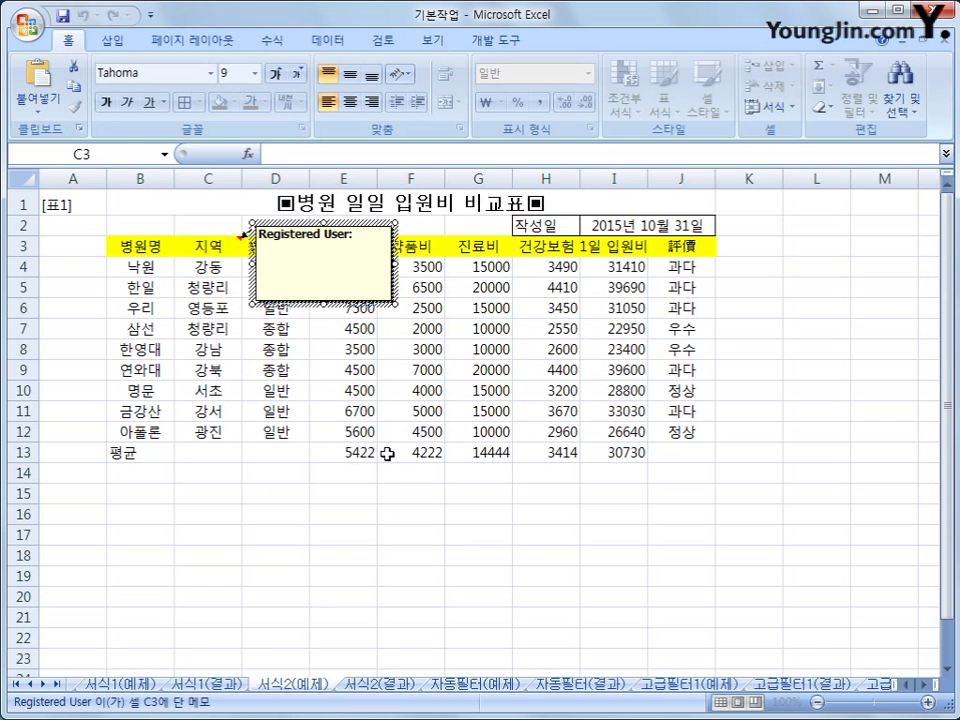
{"action": "key", "text": "BackSpace"}
{"action": "key", "text": "BackSpace"}
{"action": "key", "text": "BackSpace"}
{"action": "key", "text": "BackSpace"}
{"action": "key", "text": "BackSpace"}
{"action": "key", "text": "BackSpace"}
{"action": "key", "text": "BackSpace"}
{"action": "key", "text": "BackSpace"}
{"action": "key", "text": "BackSpace"}
{"action": "key", "text": "BackSpace"}
{"action": "key", "text": "BackSpace"}
{"action": "key", "text": "BackSpace"}
{"action": "key", "text": "BackSpace"}
{"action": "key", "text": "BackSpace"}
{"action": "key", "text": "BackSpace"}
{"action": "key", "text": "BackSpace"}
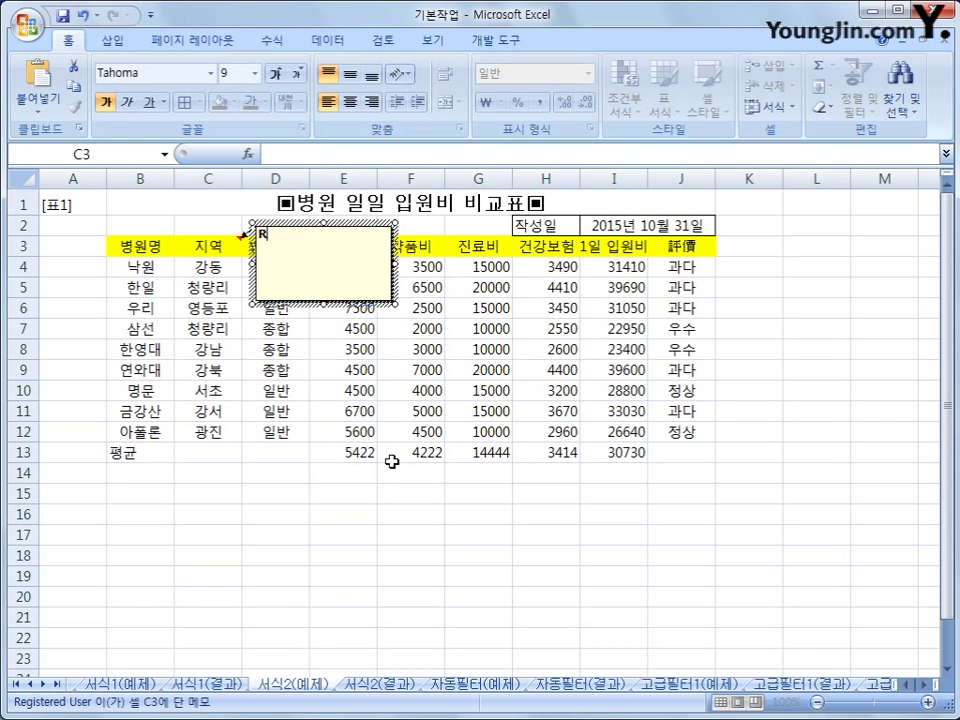
{"action": "type", "text": "서울지역에 한"}
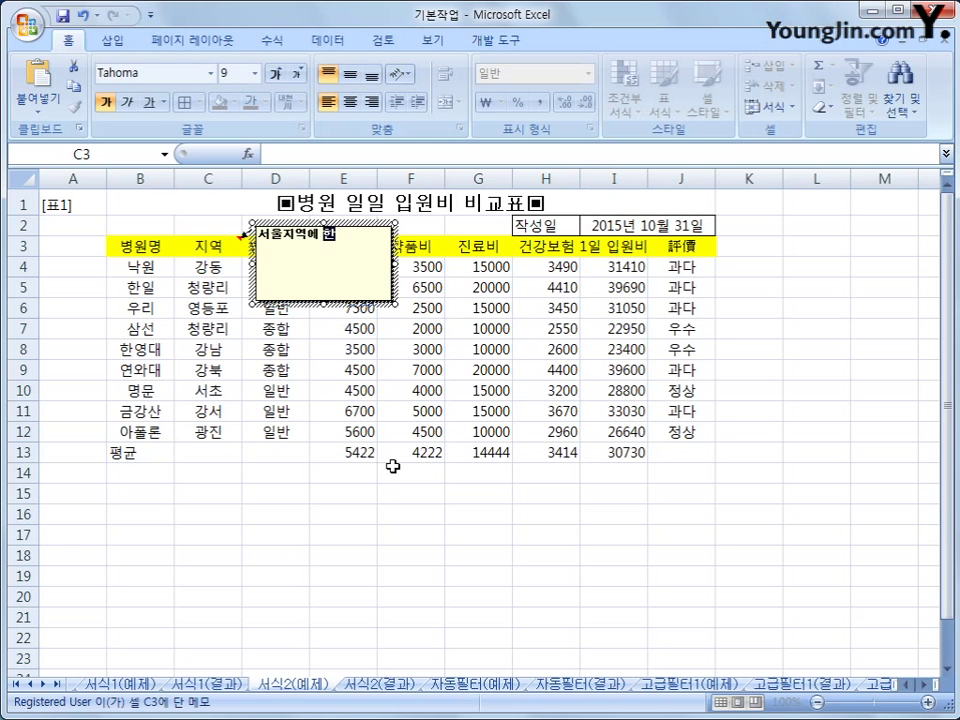
{"action": "type", "text": "ㅎ"}
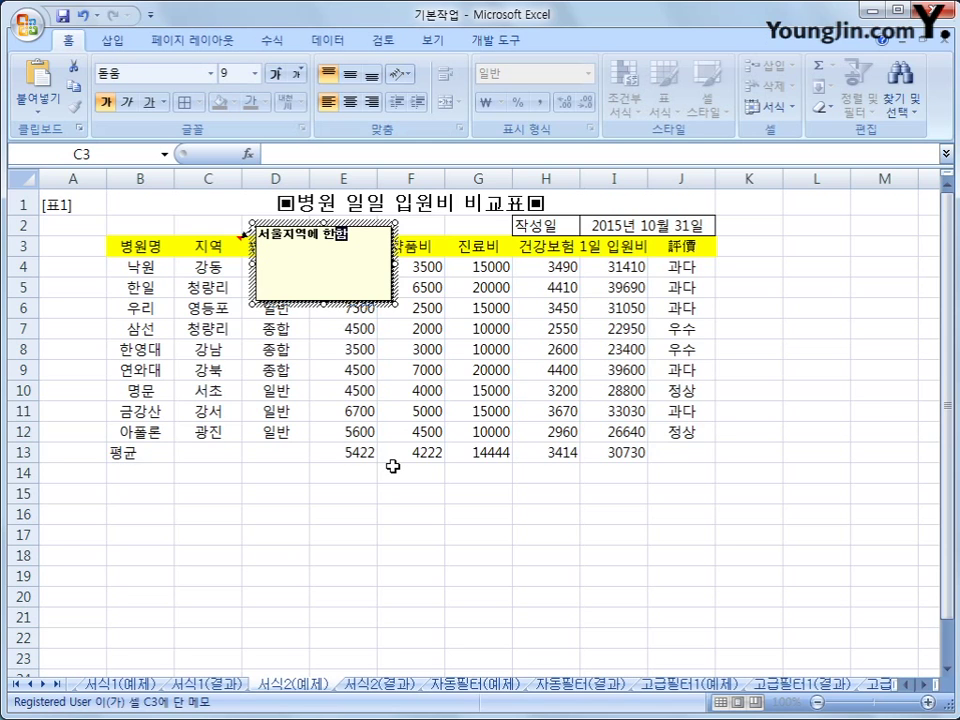
Step: Set the memo on C3 to stay permanently displayed
{"action": "left_click", "coordinate": [214, 247]}
{"action": "right_click", "coordinate": [216, 245]}
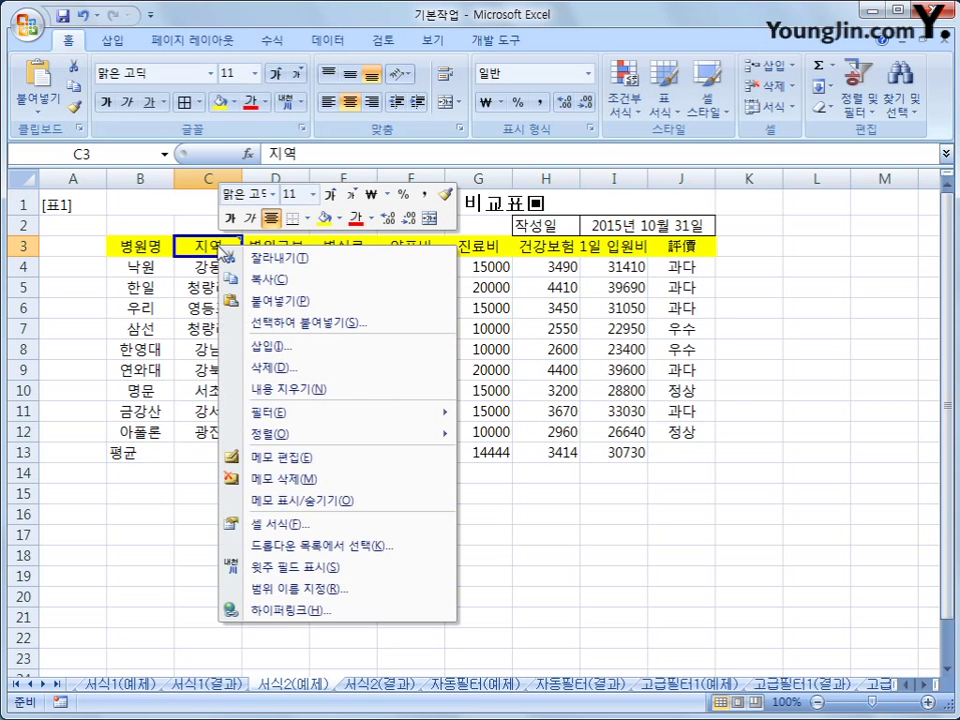
{"action": "left_click", "coordinate": [379, 508]}
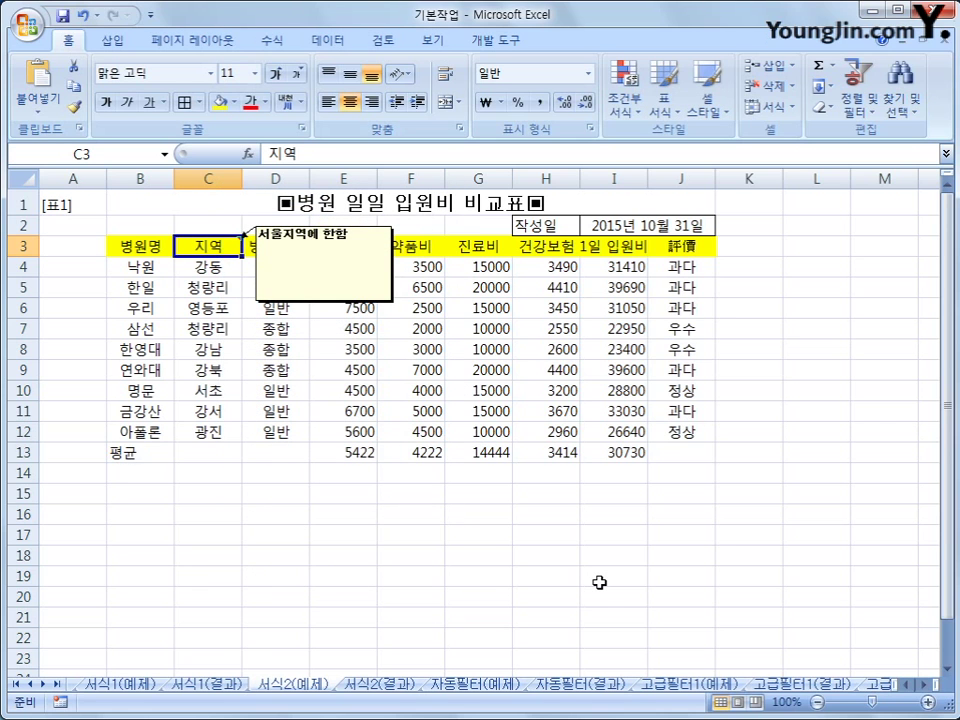
{"action": "left_click", "coordinate": [599, 580]}
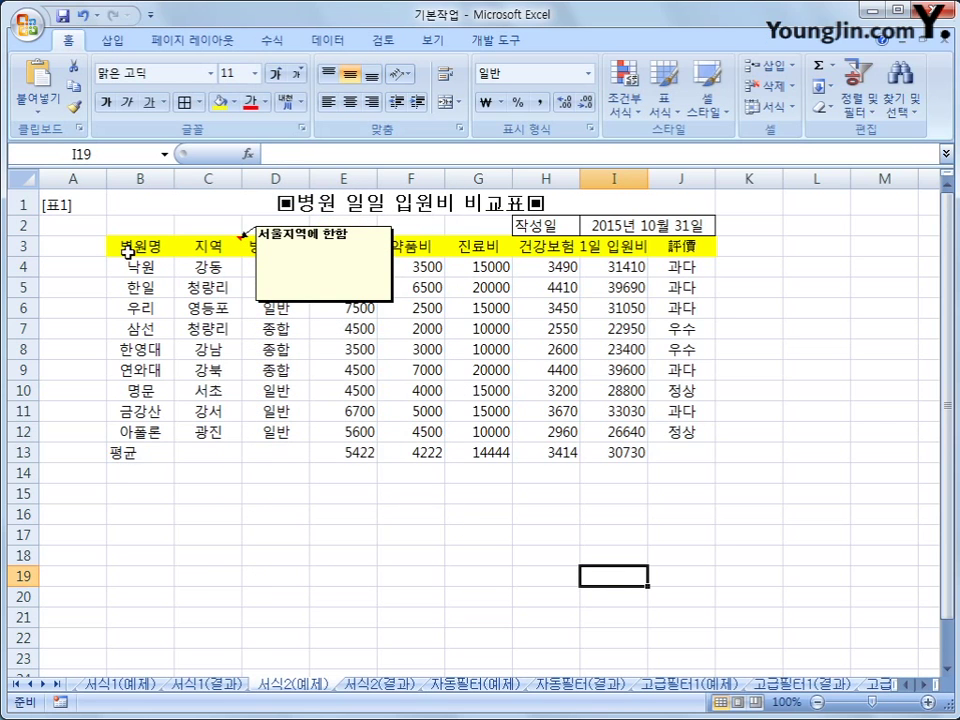
Step: Apply all borders (모든 테두리) to the table range B3:J13
{"action": "left_click_drag", "start_coordinate": [128, 253], "coordinate": [671, 452]}
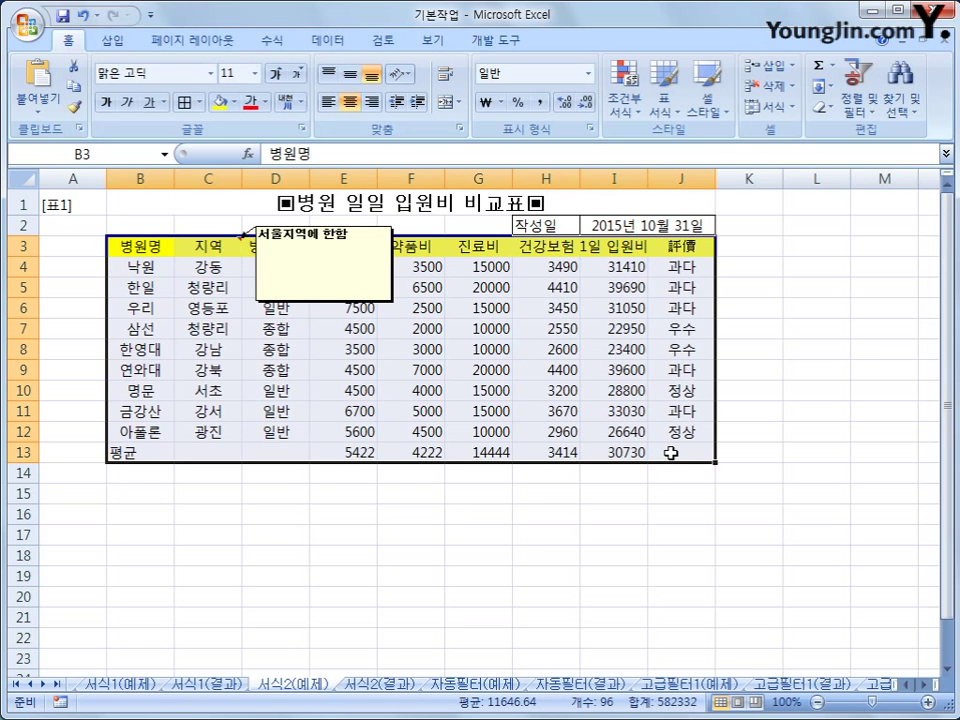
{"action": "left_click", "coordinate": [198, 104]}
{"action": "left_click", "coordinate": [270, 262]}
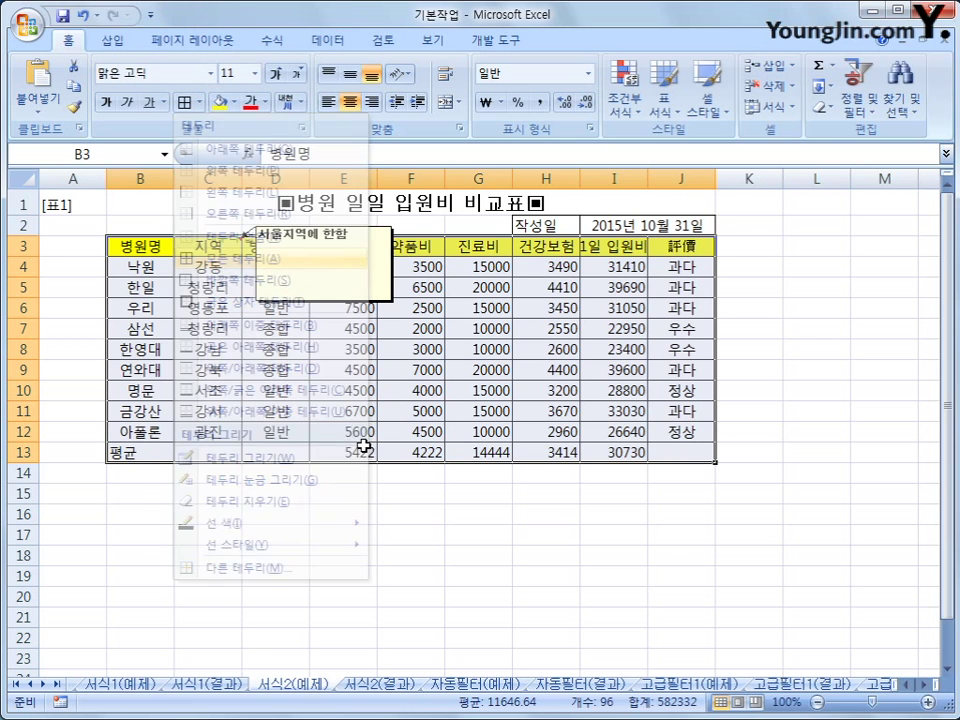
{"action": "left_click", "coordinate": [393, 536]}
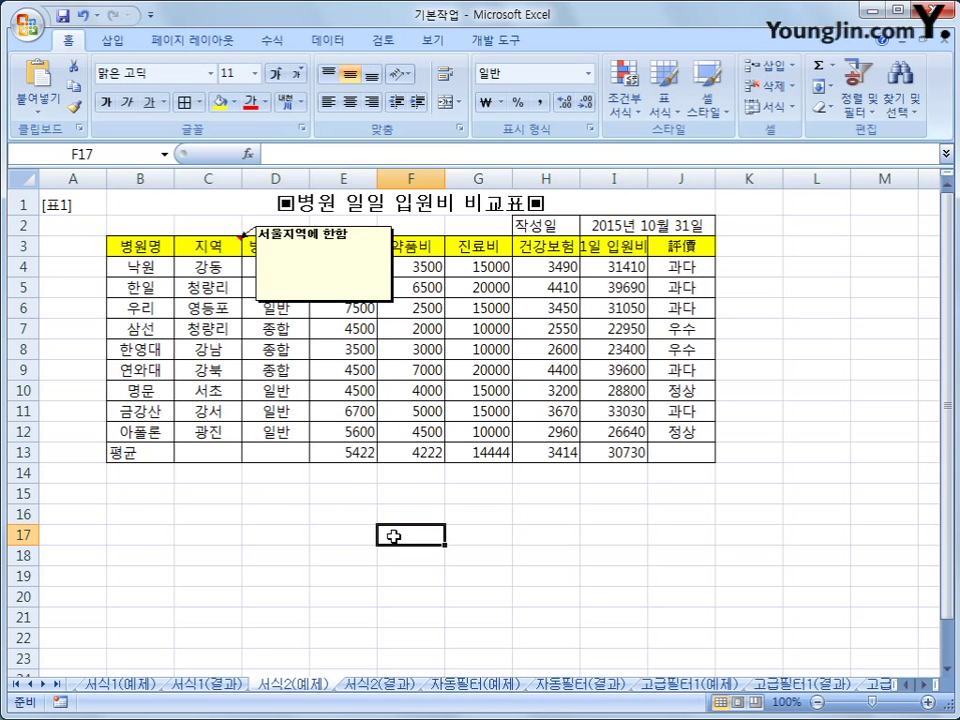
Step: Add both diagonal border lines, forming an X, to the empty average-row cells C13:D13 and J13
{"action": "left_click_drag", "start_coordinate": [216, 450], "coordinate": [271, 450]}
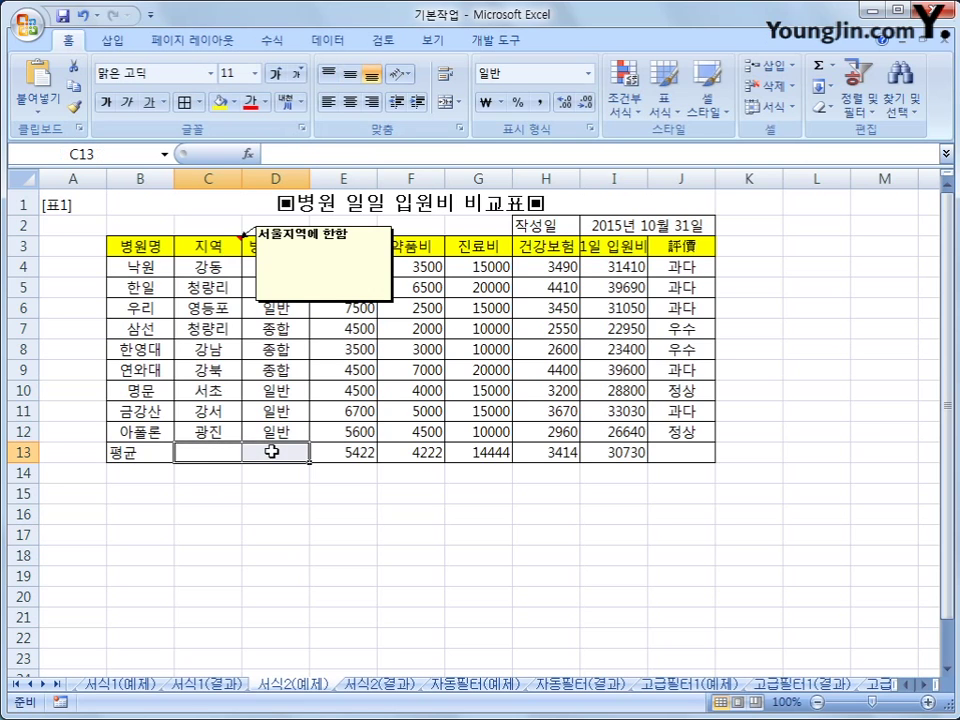
{"action": "left_click", "coordinate": [704, 451], "text": "ctrl"}
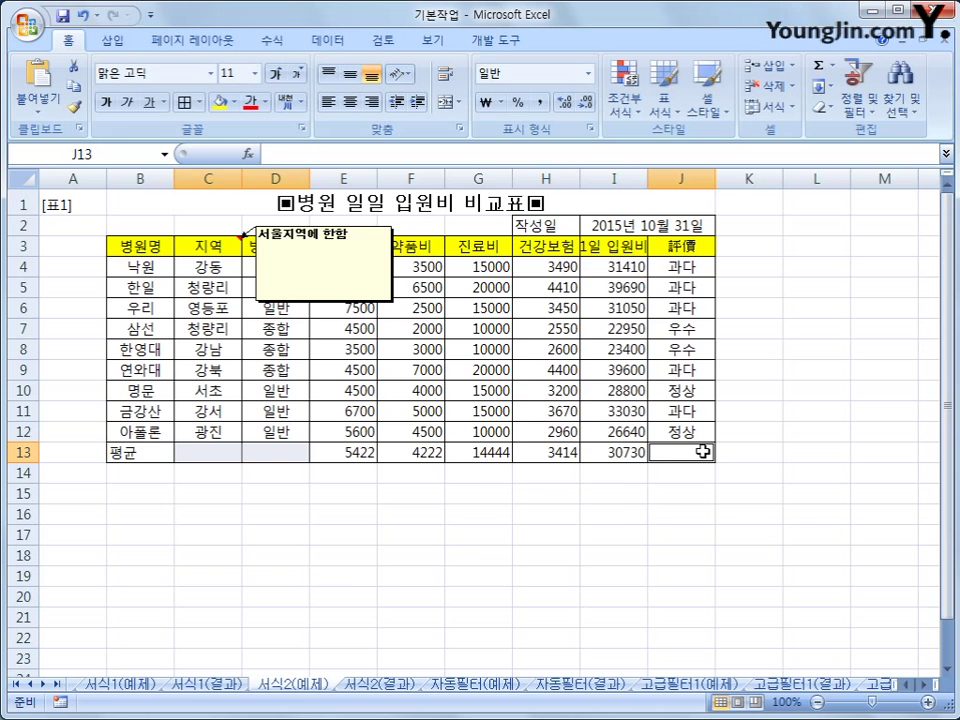
{"action": "right_click", "coordinate": [704, 451]}
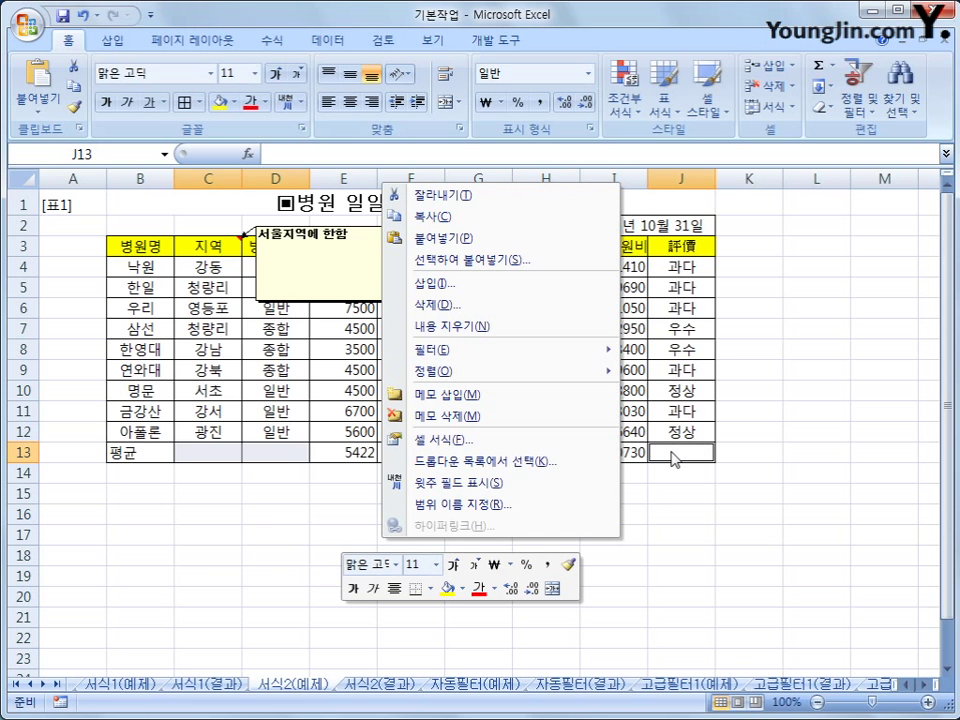
{"action": "left_click", "coordinate": [522, 450]}
{"action": "left_click", "coordinate": [456, 272]}
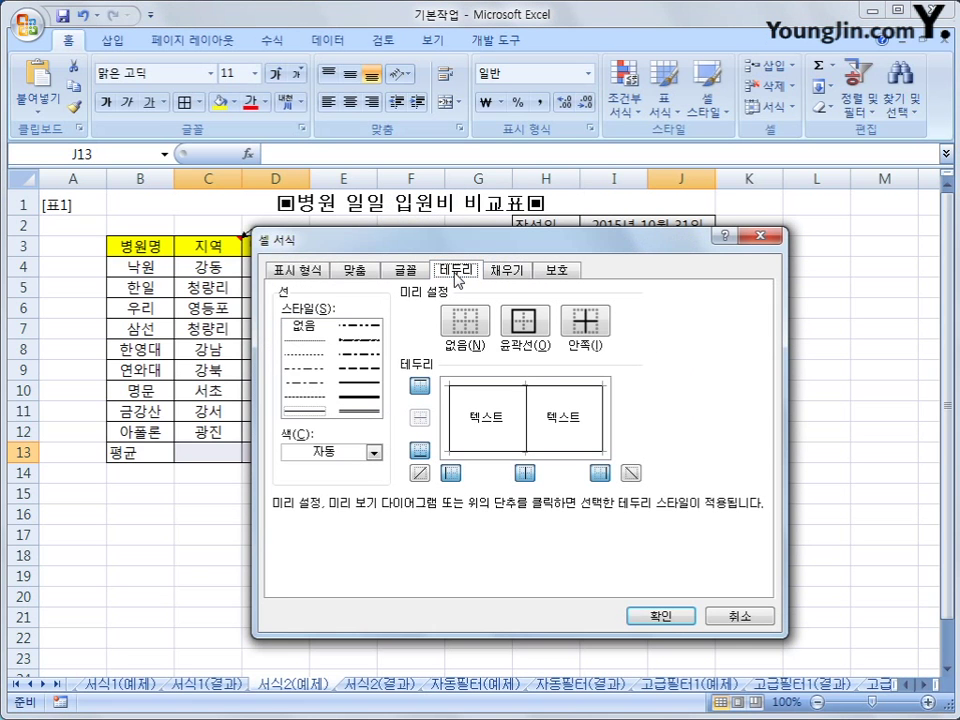
{"action": "left_click", "coordinate": [421, 473]}
{"action": "left_click", "coordinate": [631, 473]}
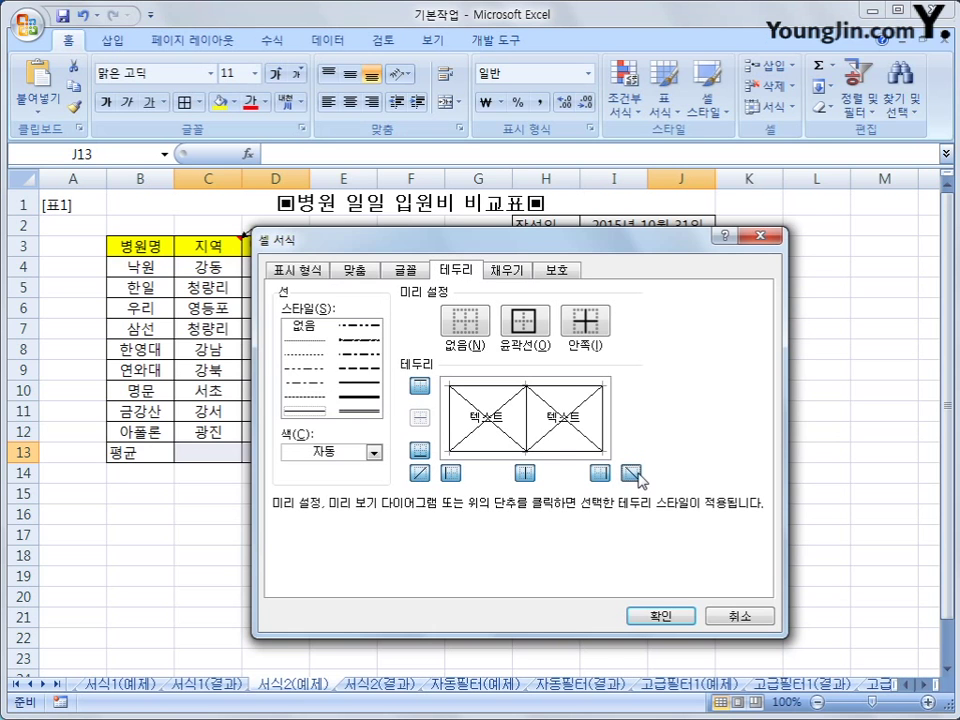
{"action": "left_click", "coordinate": [658, 615]}
{"action": "left_click", "coordinate": [714, 597]}
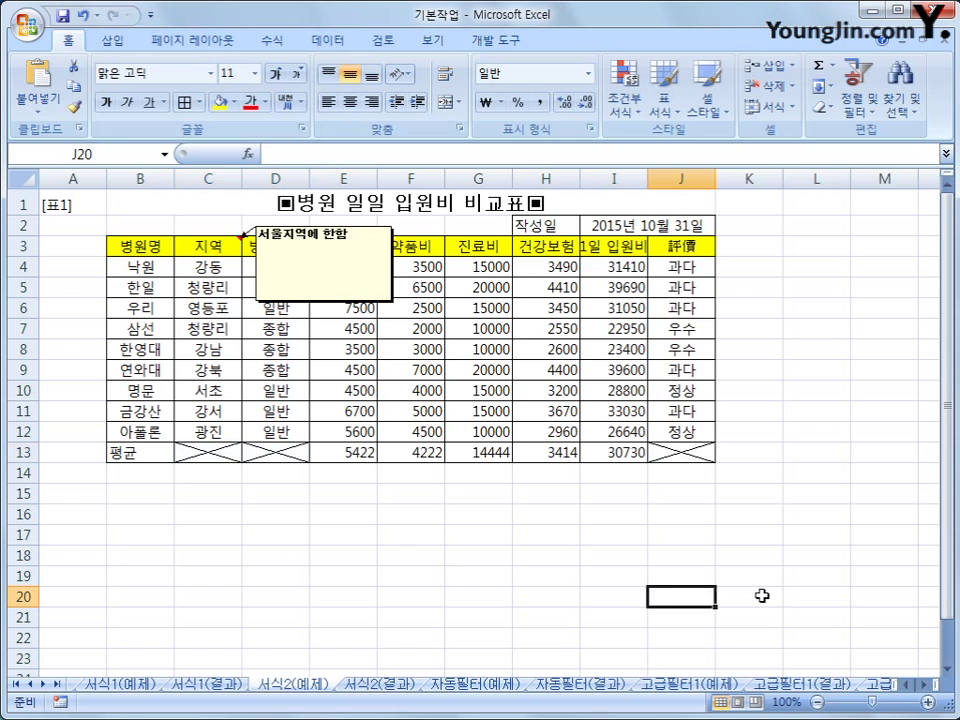
{"action": "left_click", "coordinate": [793, 595]}
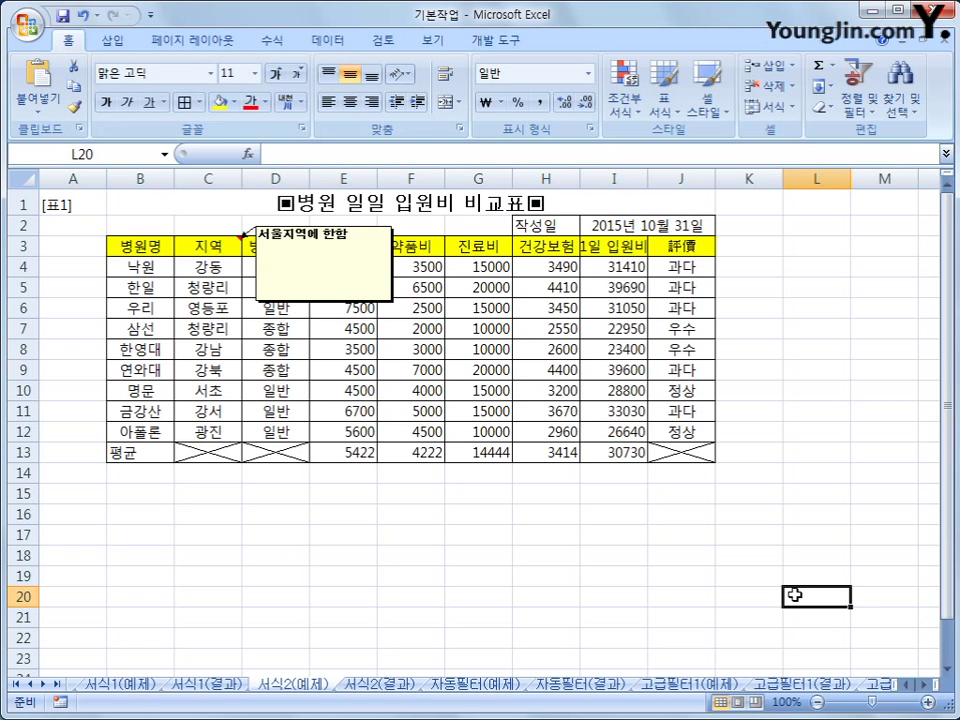
Step: Compare the formatted table on 서식2(예제) with the reference sheet 서식2(결과)
{"action": "left_click", "coordinate": [385, 684]}
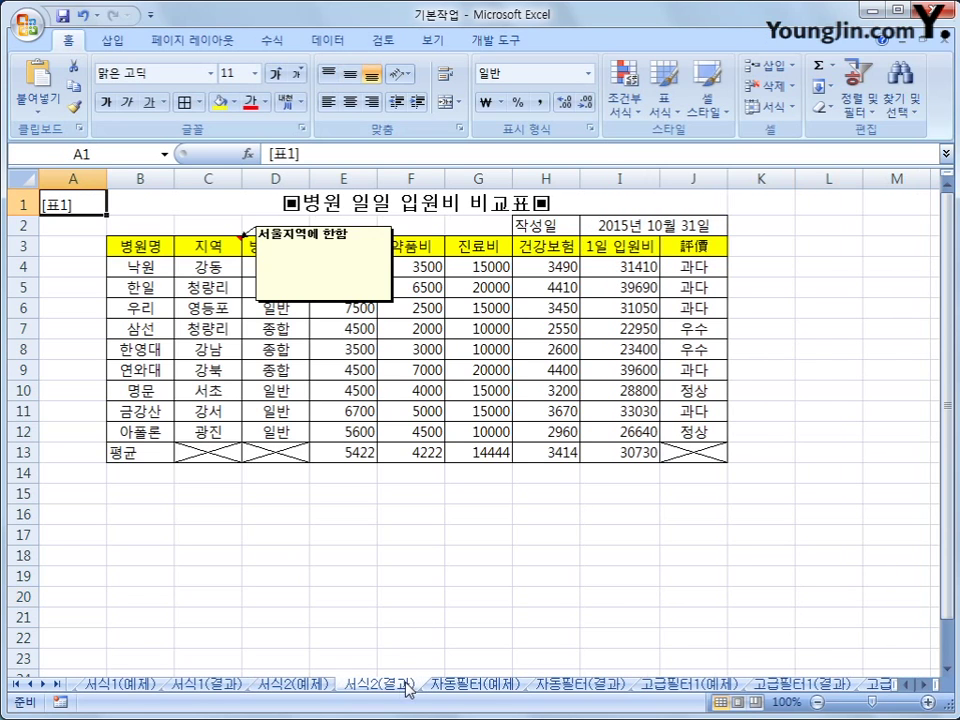
{"action": "left_click", "coordinate": [317, 685]}
{"action": "left_click", "coordinate": [363, 688]}
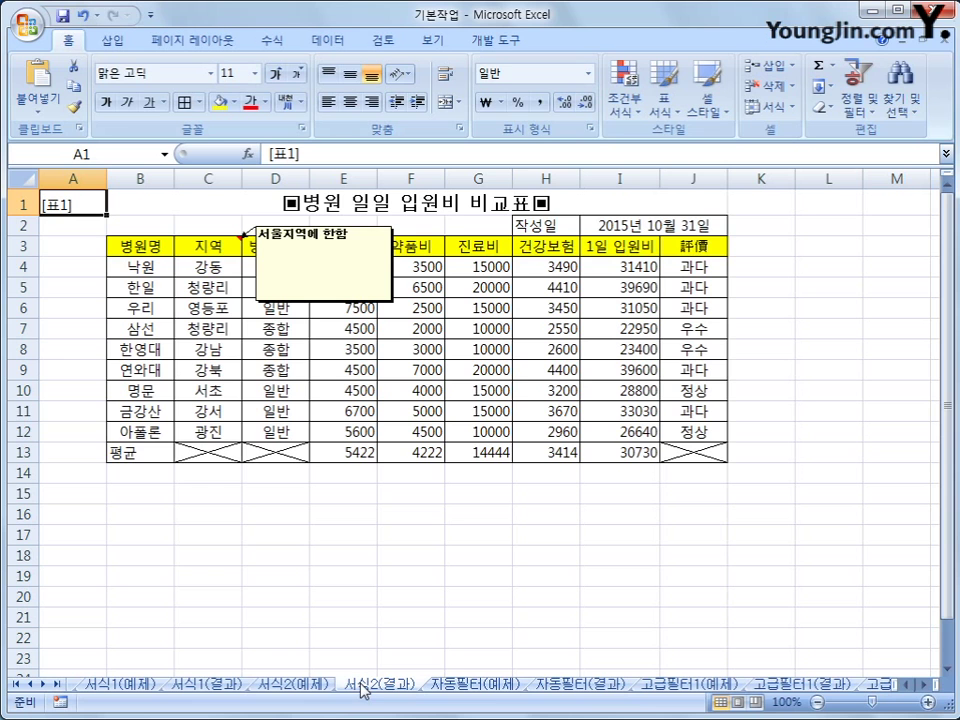